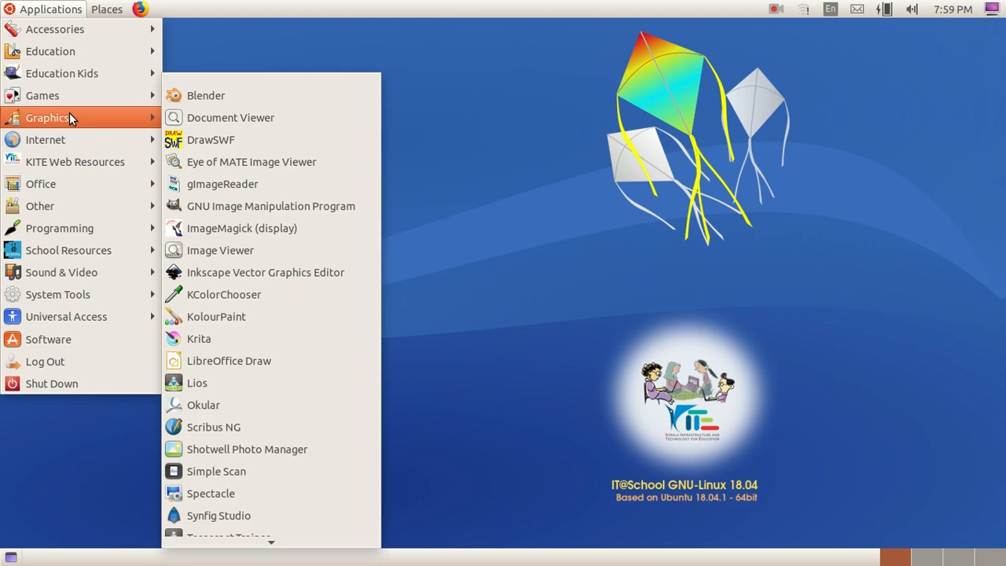
Step: Launch Inkscape Vector Graphics Editor and turn off the page border in Document Properties
click(235, 272)
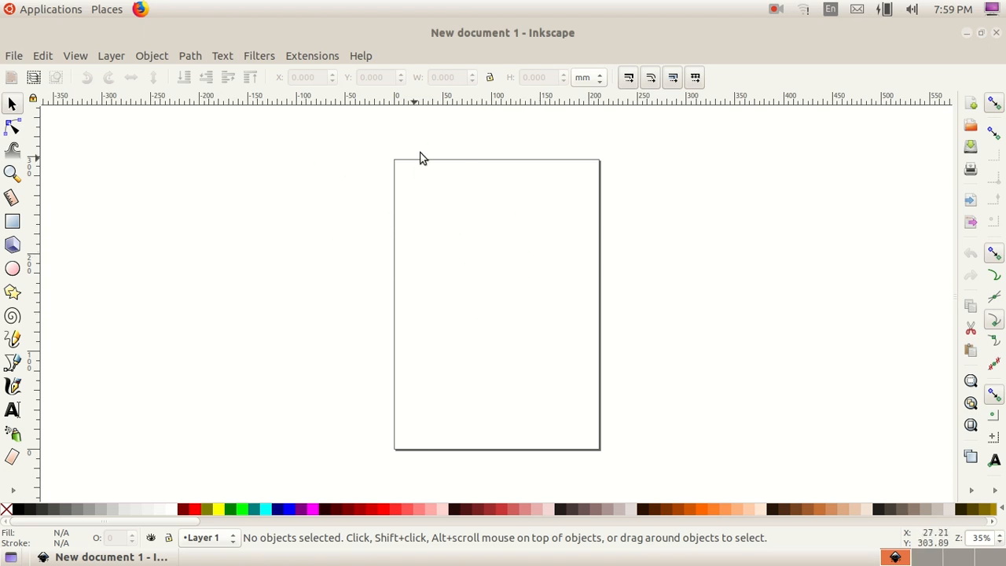
click(14, 56)
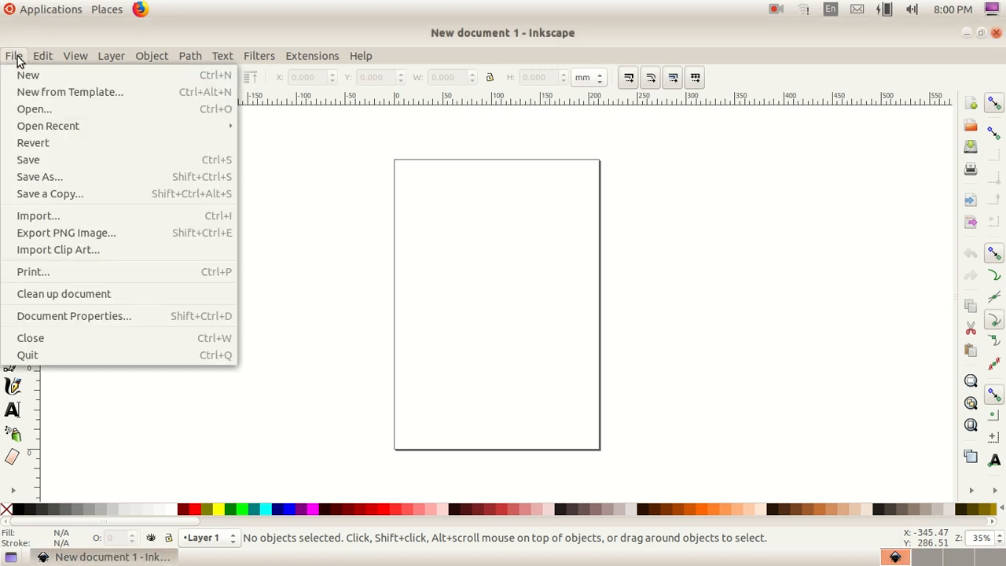
click(147, 323)
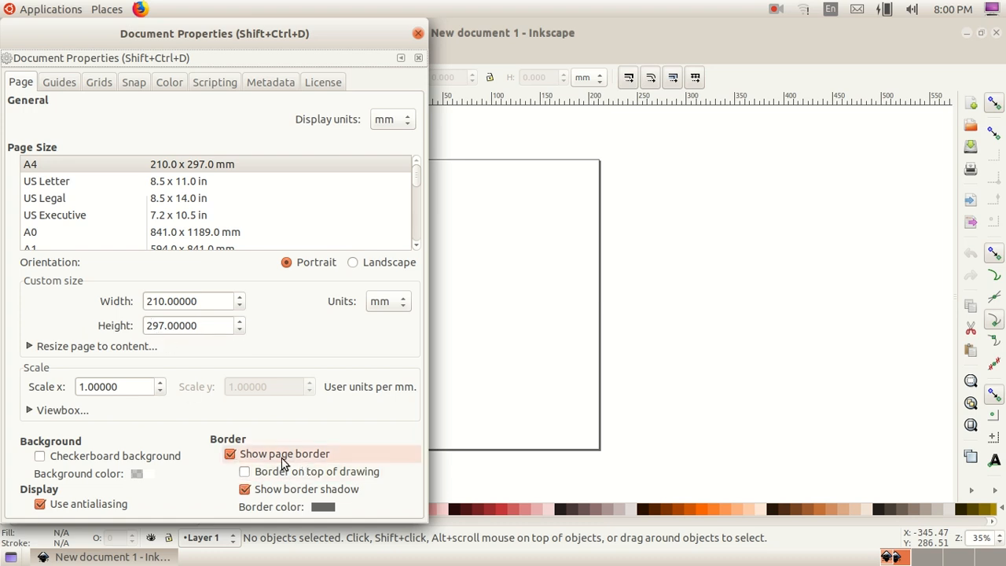
click(230, 460)
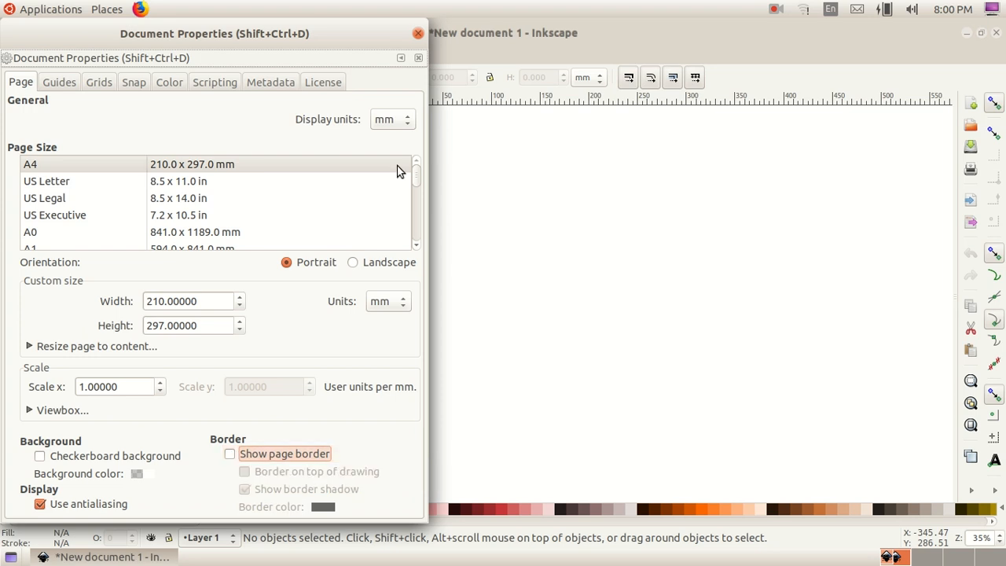
click(419, 33)
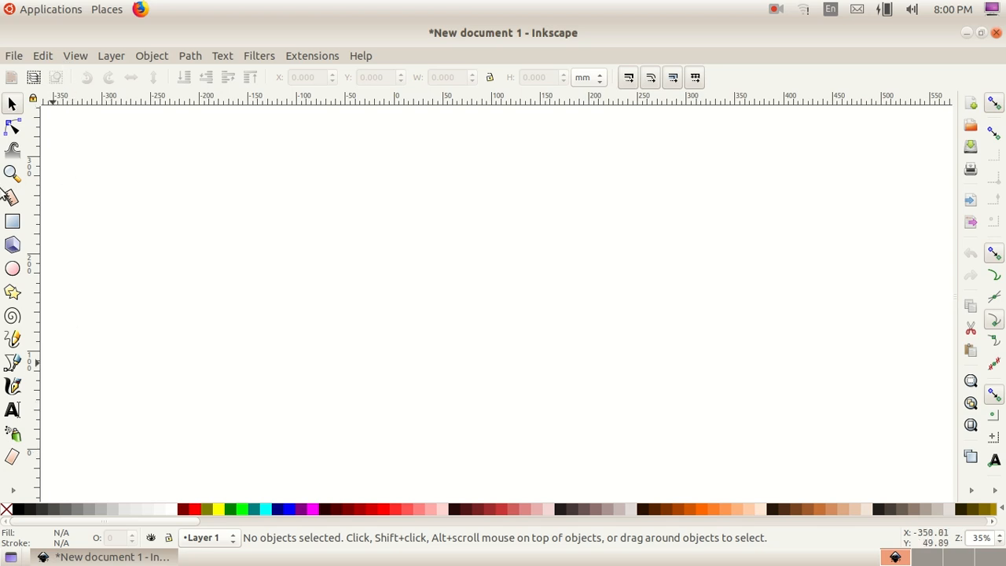
Step: Set the Ellipse tool to use its own style with a red fill for new objects
click(9, 270)
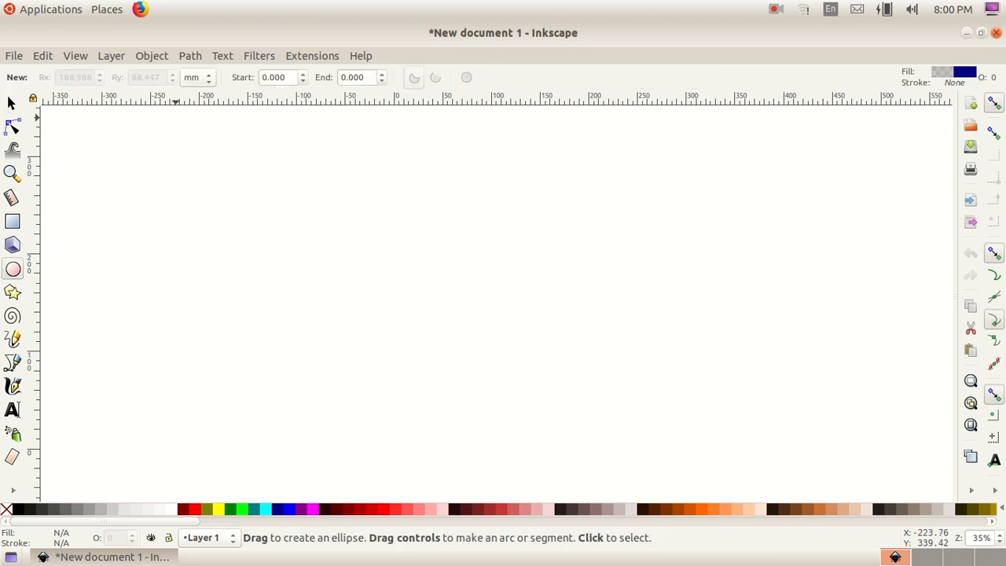
click(938, 69)
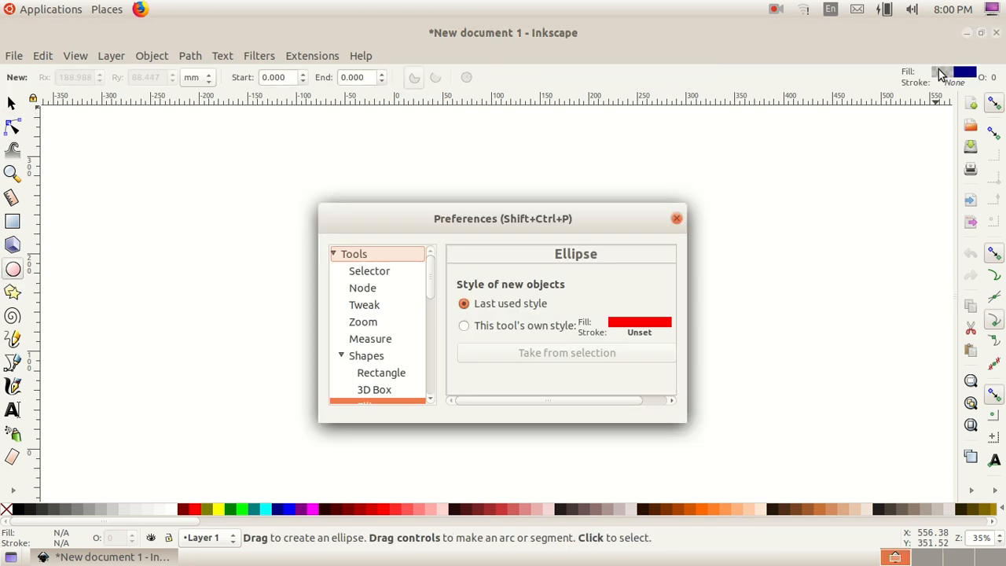
click(464, 325)
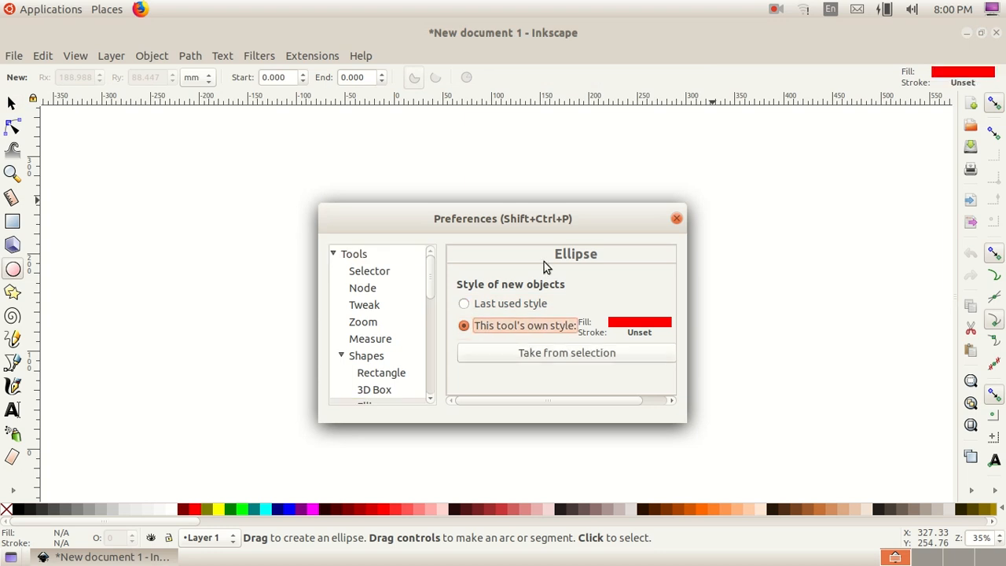
click(674, 220)
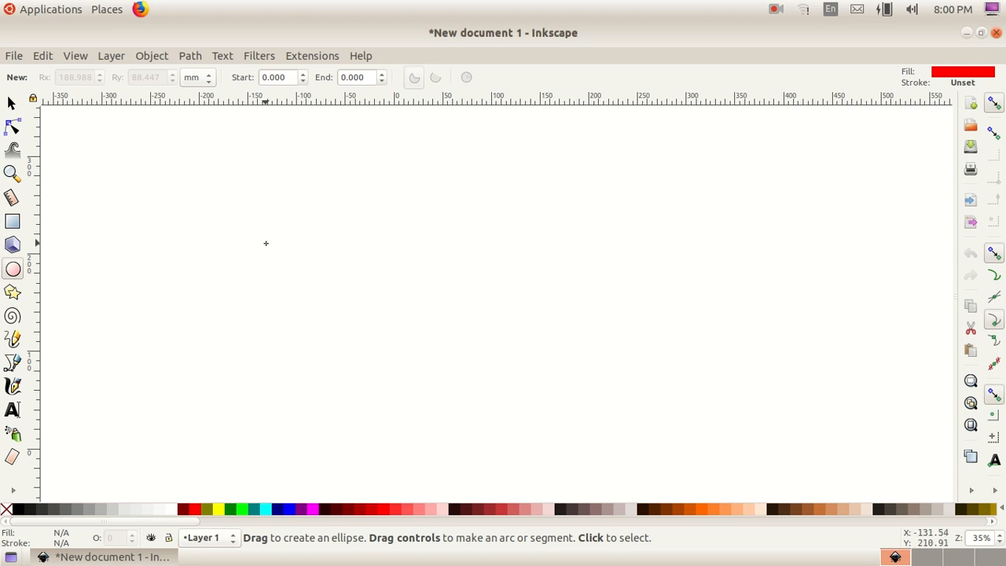
Step: Draw an ellipse about 264 by 96 mm and fill it with dark red #501616
drag(262, 244, 519, 337)
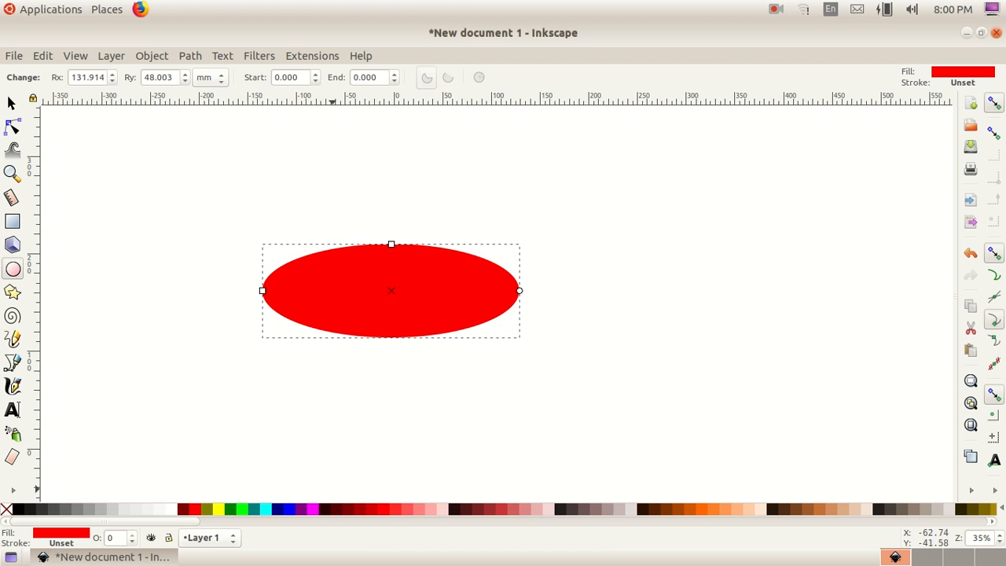
click(468, 512)
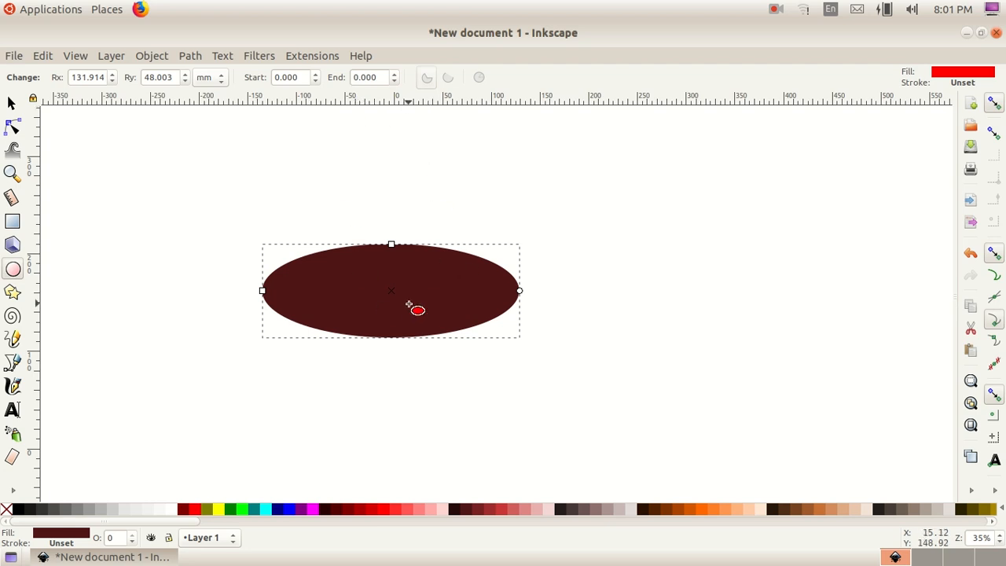
Step: Open Fill and Stroke and give the ellipse a radial gradient fill
click(153, 56)
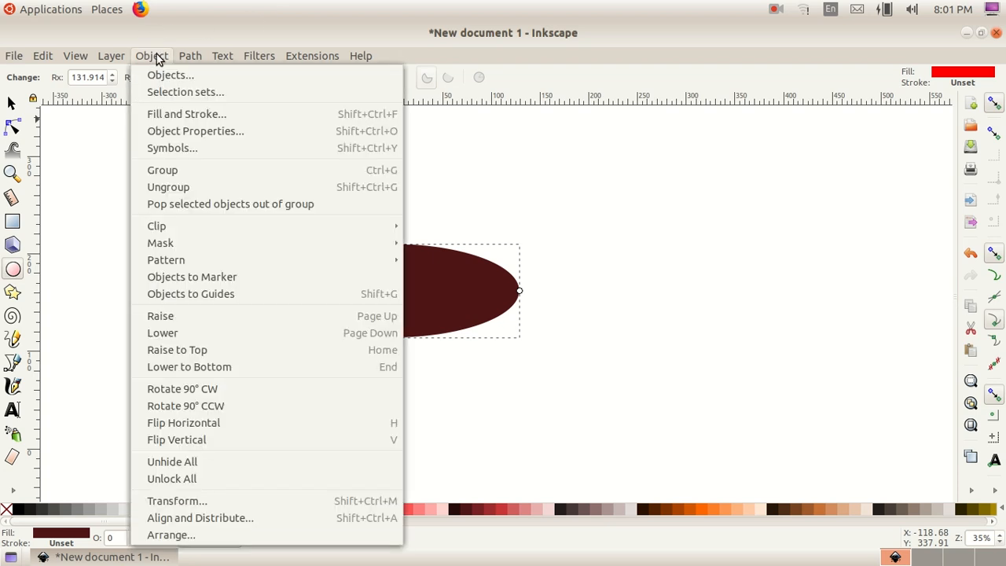
click(231, 107)
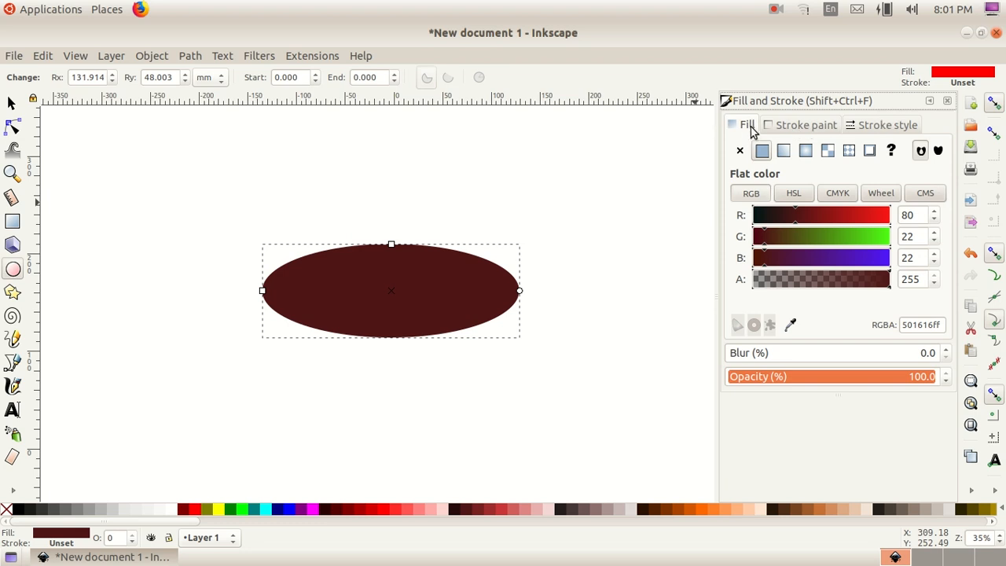
click(806, 152)
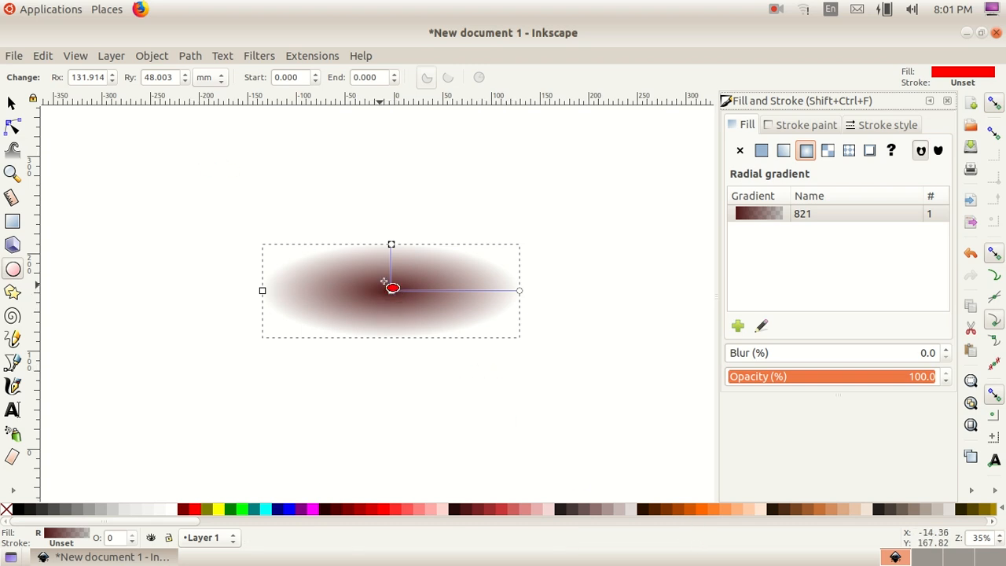
Step: Color the gradient's centre stop #D35F5F and its outer stop #800000
click(391, 292)
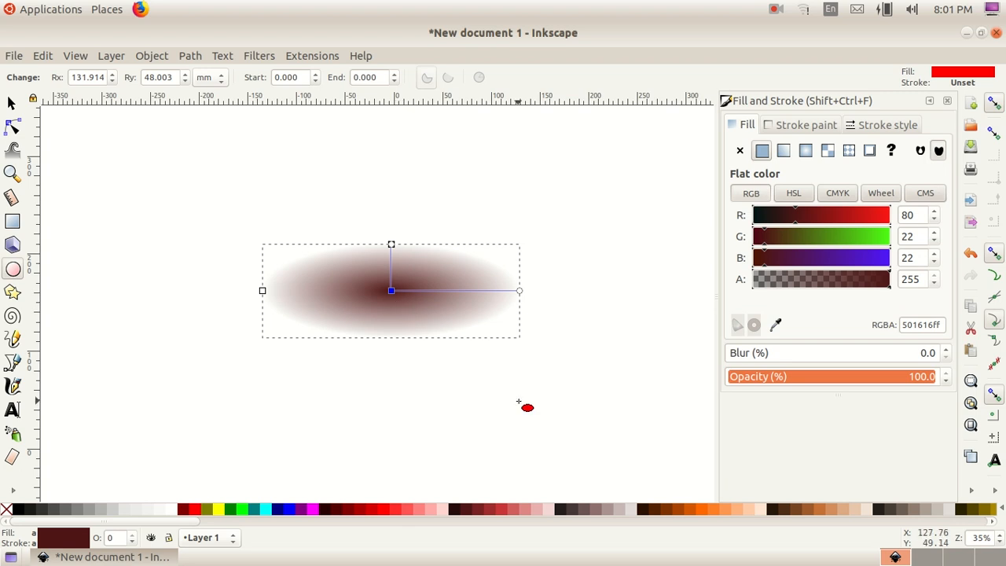
click(512, 508)
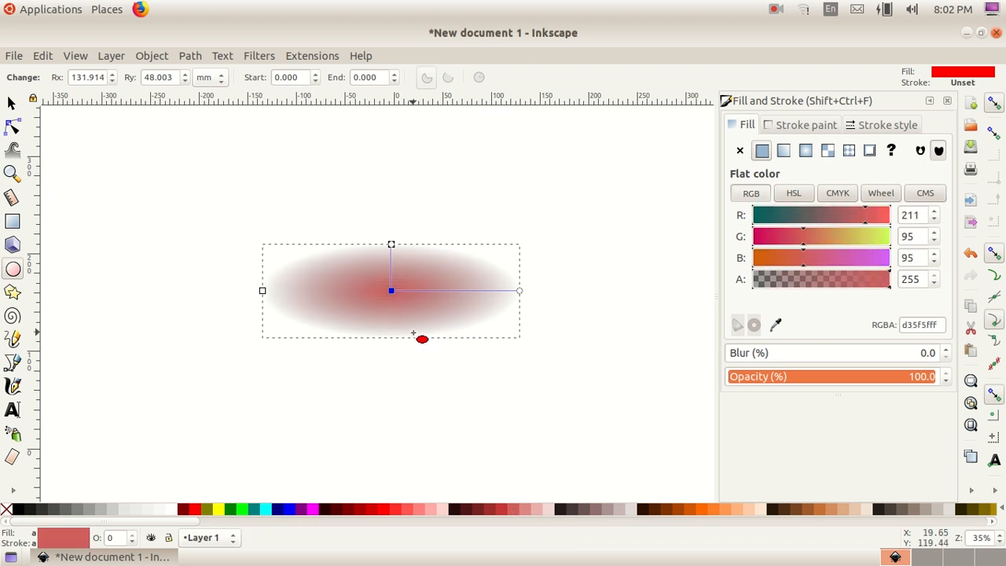
click(392, 245)
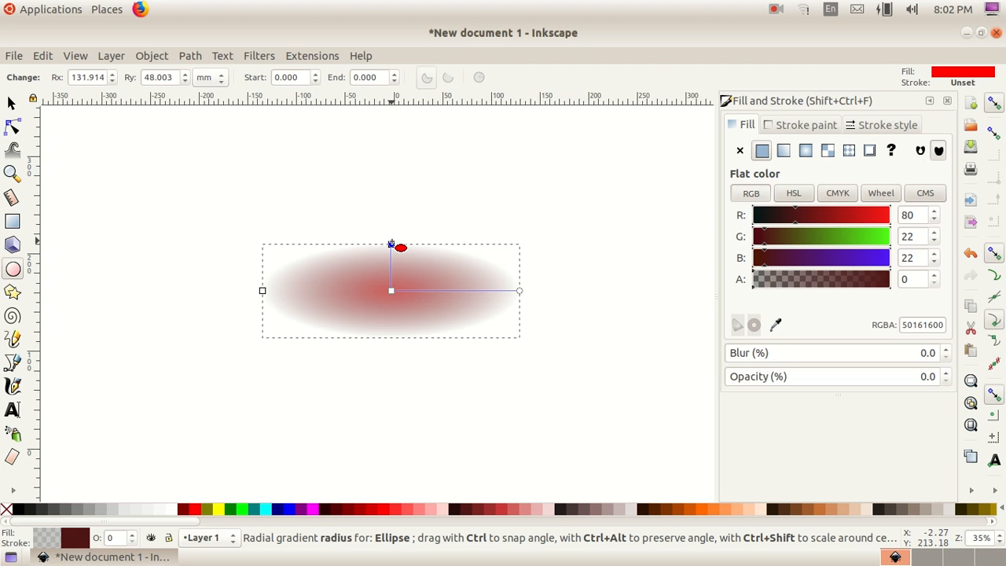
click(346, 512)
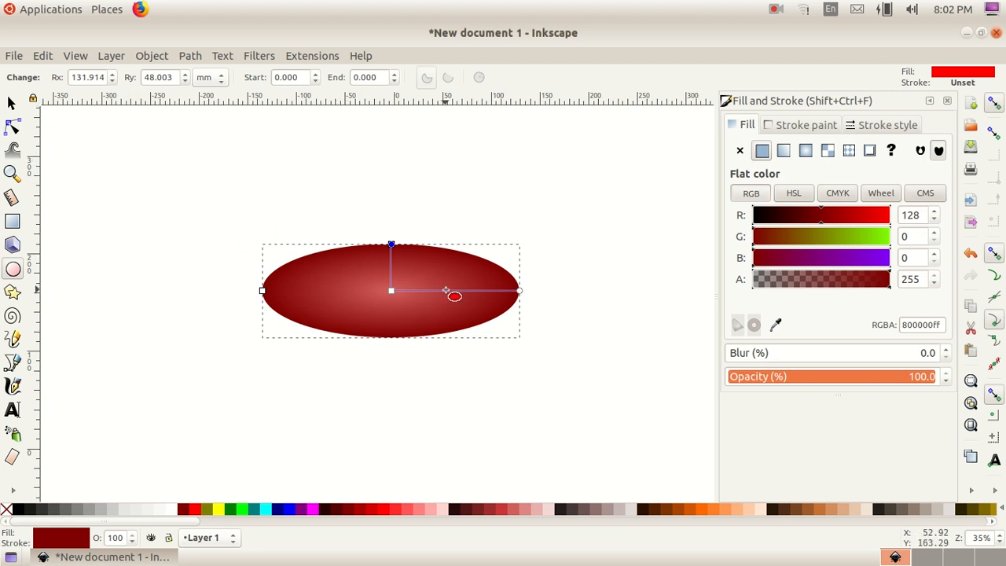
Step: Move the ellipse down and to the left on the canvas
click(12, 104)
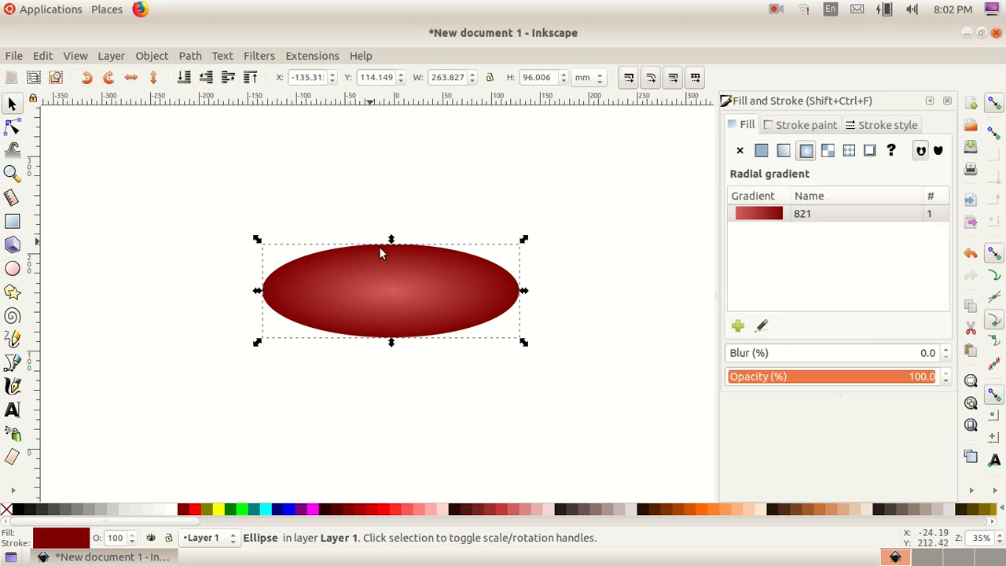
drag(405, 269, 275, 350)
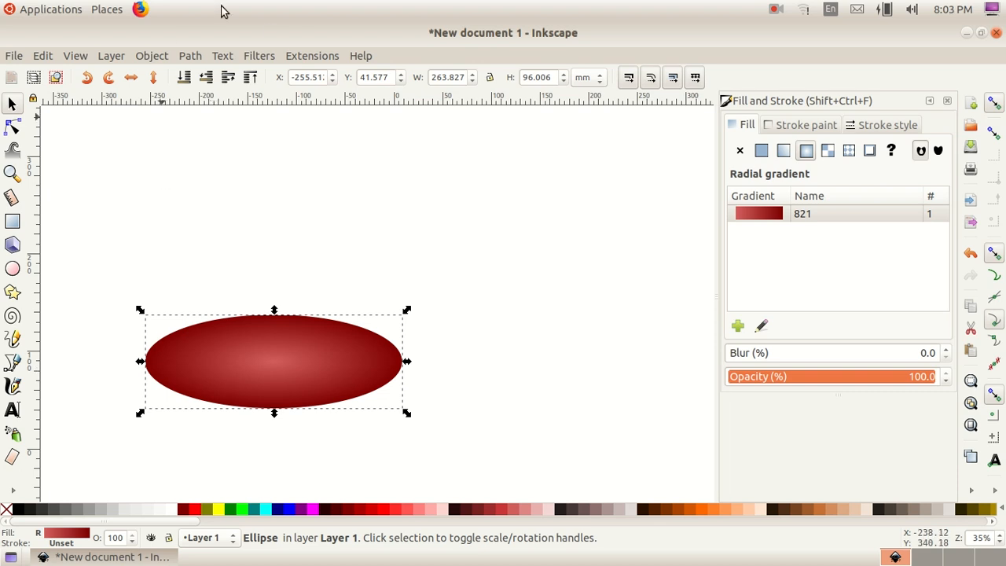
Step: Duplicate the ellipse
click(41, 58)
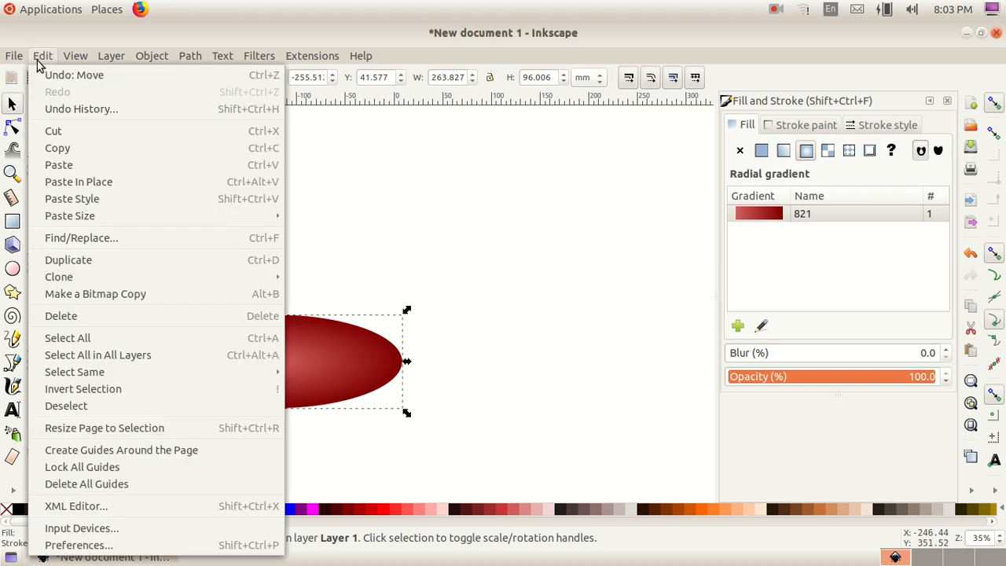
click(126, 259)
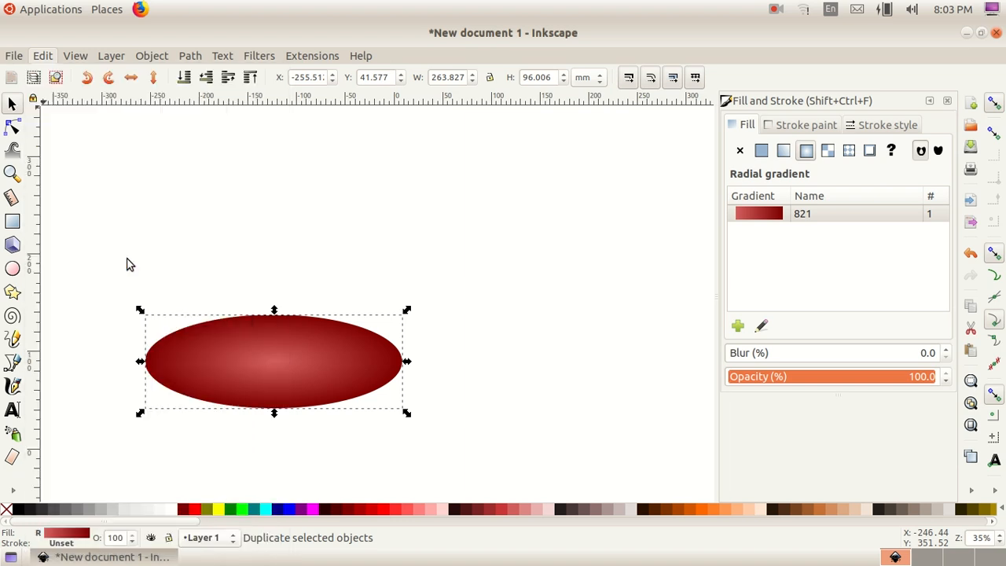
drag(230, 373, 242, 350)
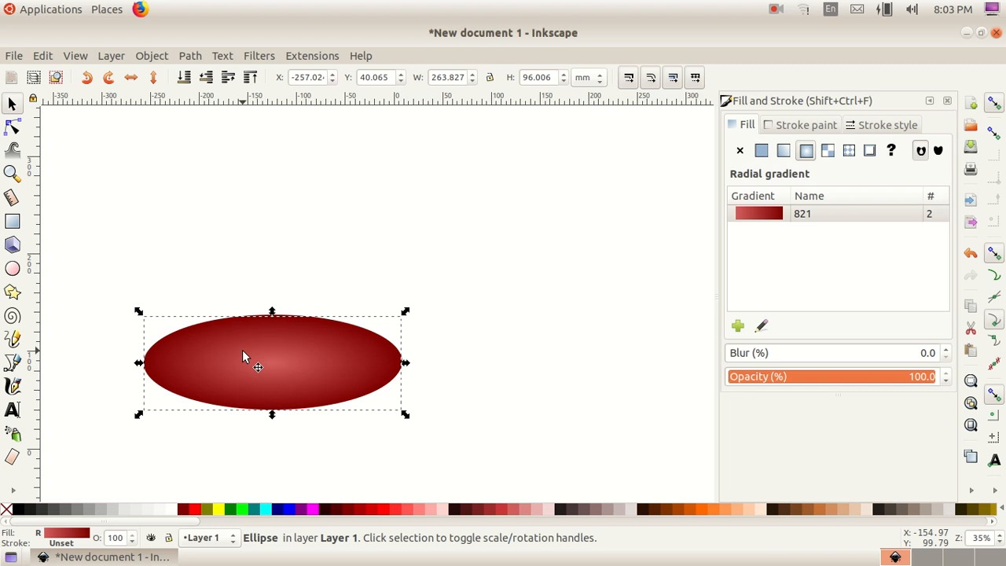
Step: Scale the duplicate down proportionally to about 202 by 73 mm inside the original
key(ctrl)
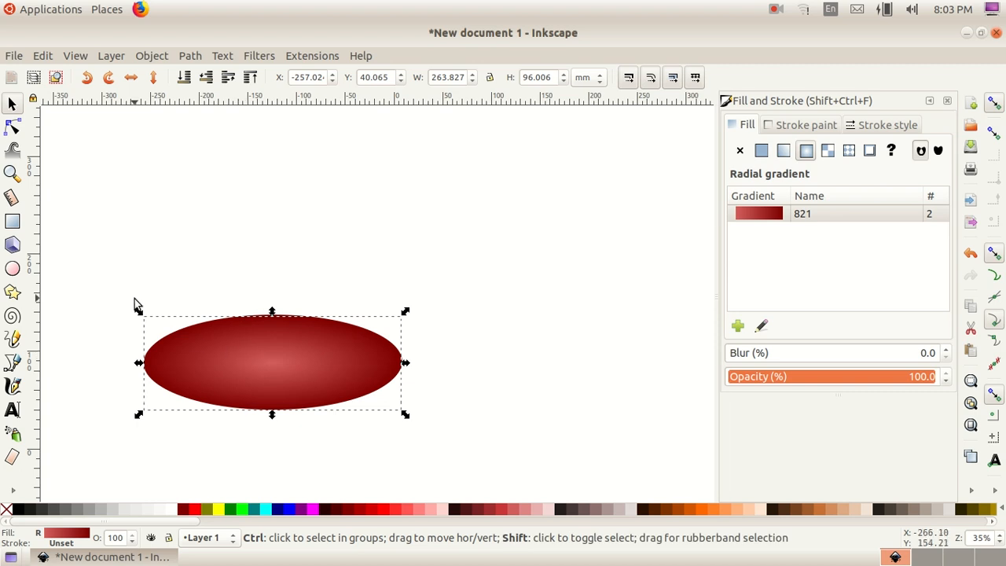
drag(138, 312, 155, 326)
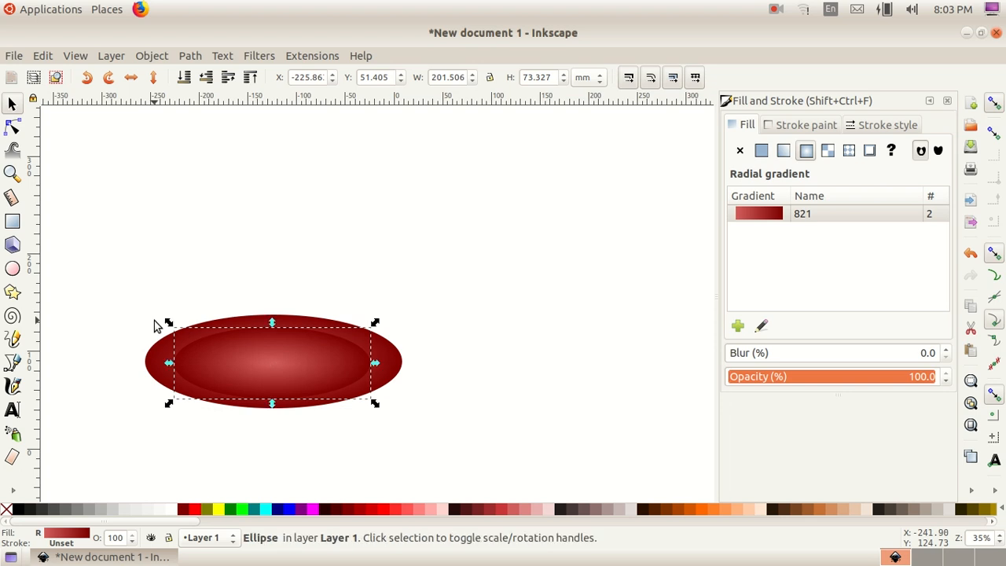
click(268, 388)
click(267, 387)
click(812, 153)
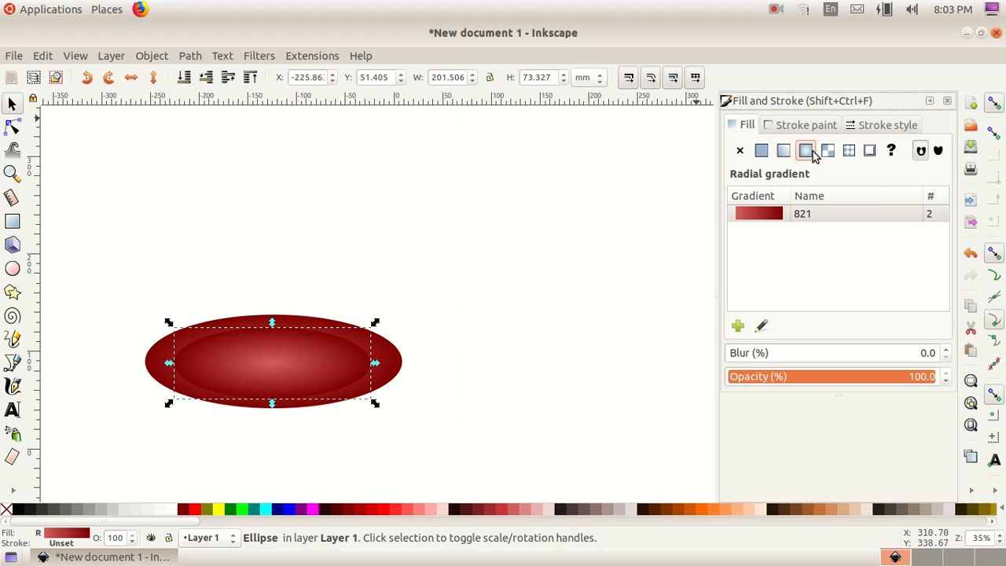
Step: Switch to the Gradient tool and set the inner ellipse's centre stop to #800000
click(16, 493)
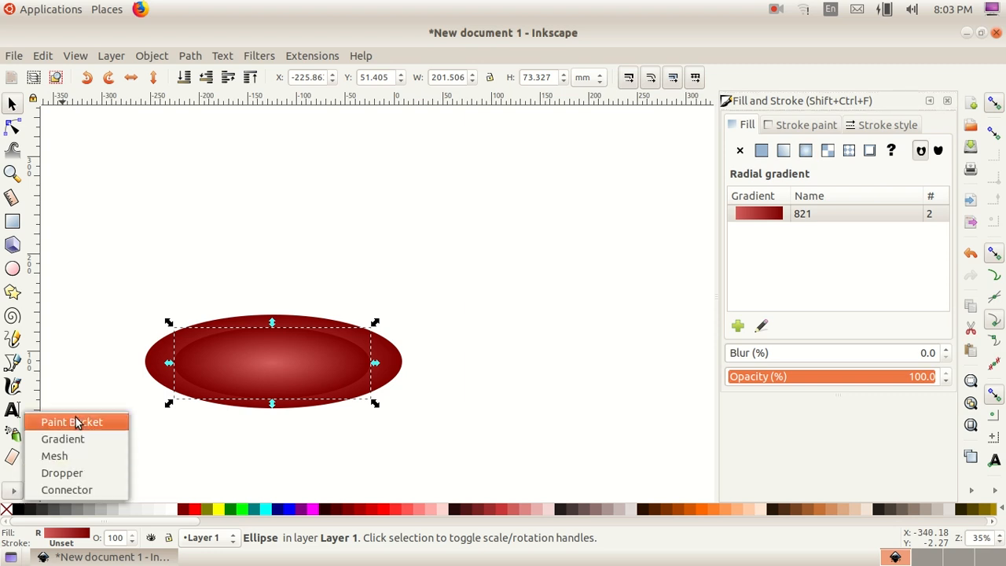
click(63, 439)
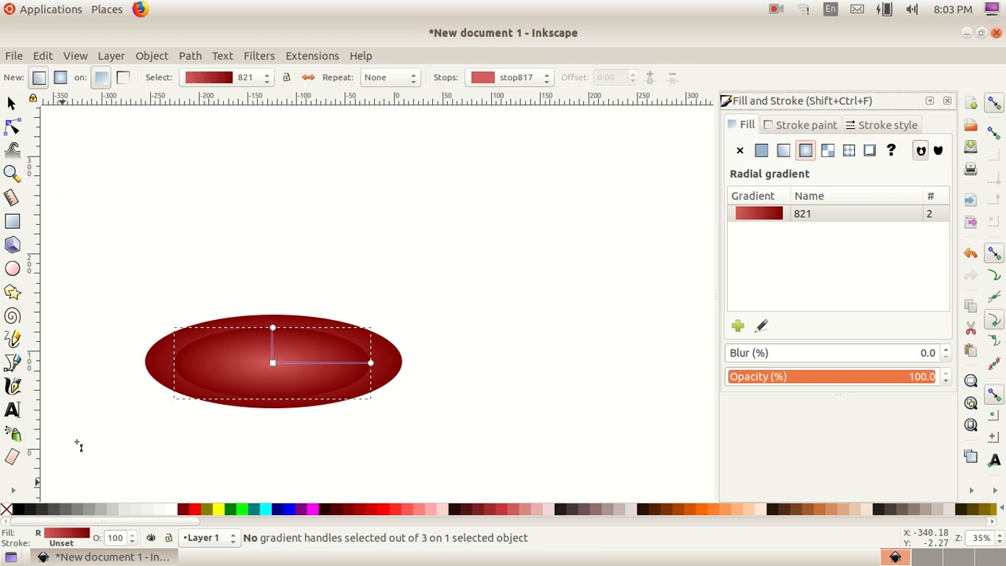
click(273, 365)
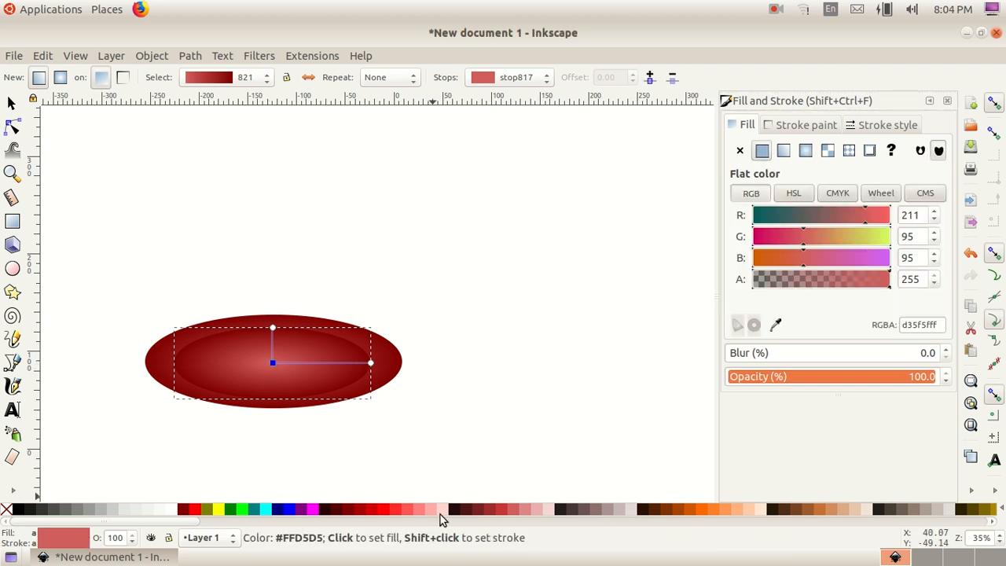
click(346, 512)
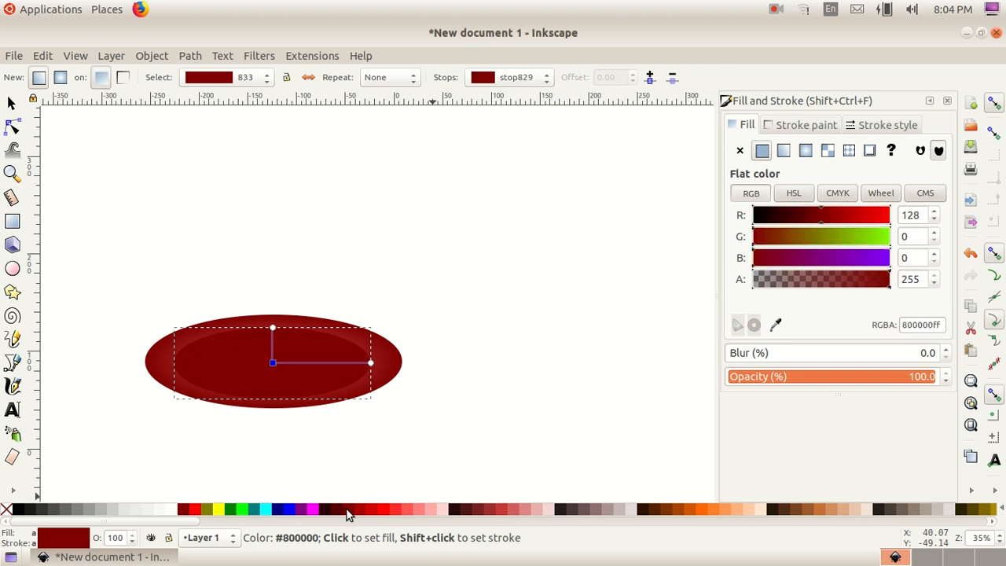
Step: Set the inner ellipse's outer gradient stop to #A02C2C
click(370, 363)
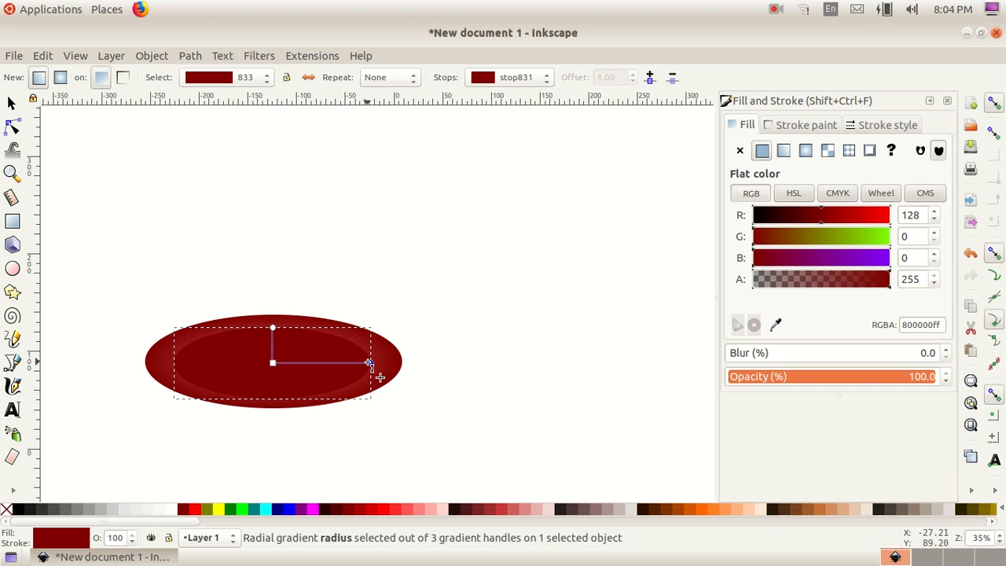
click(501, 511)
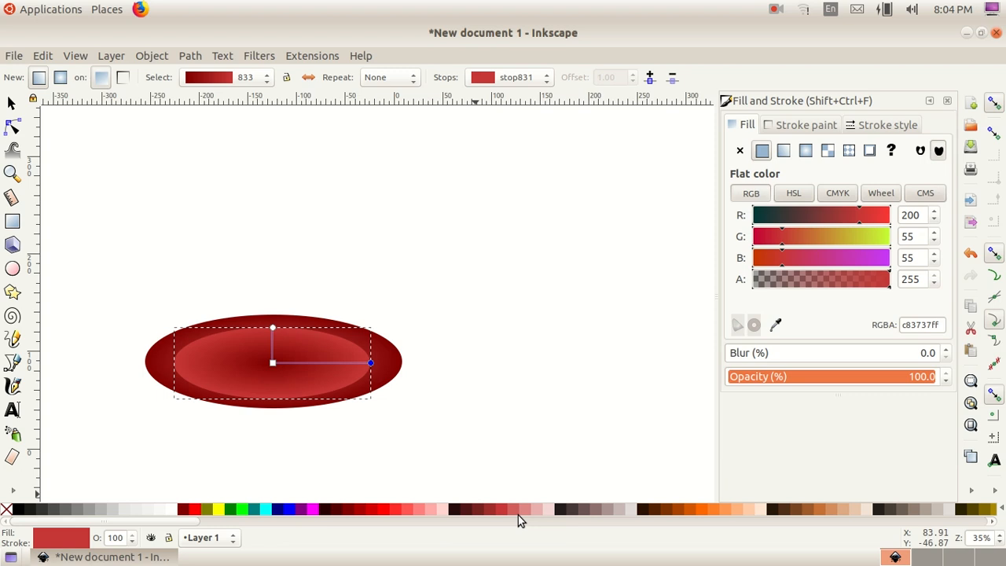
click(523, 512)
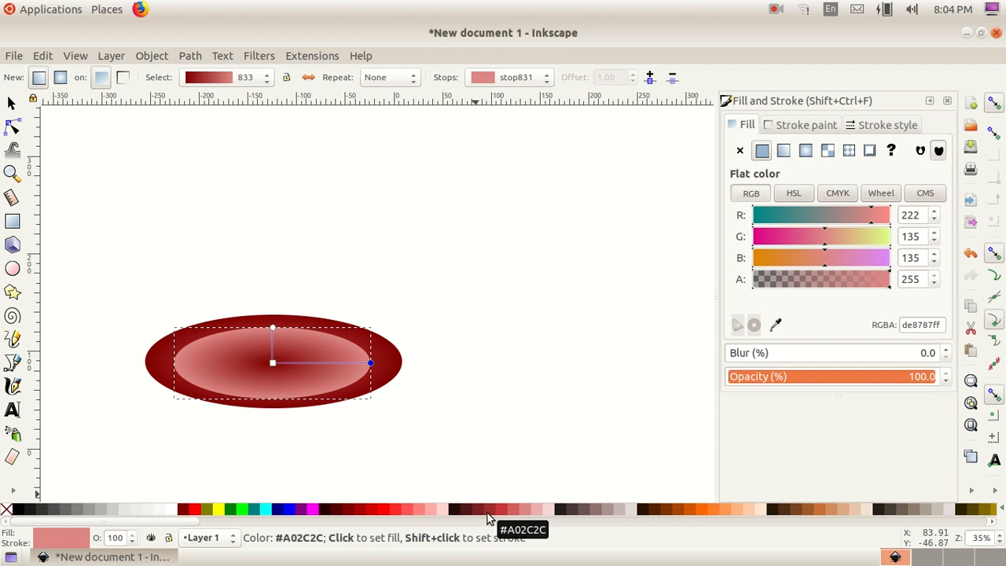
click(487, 513)
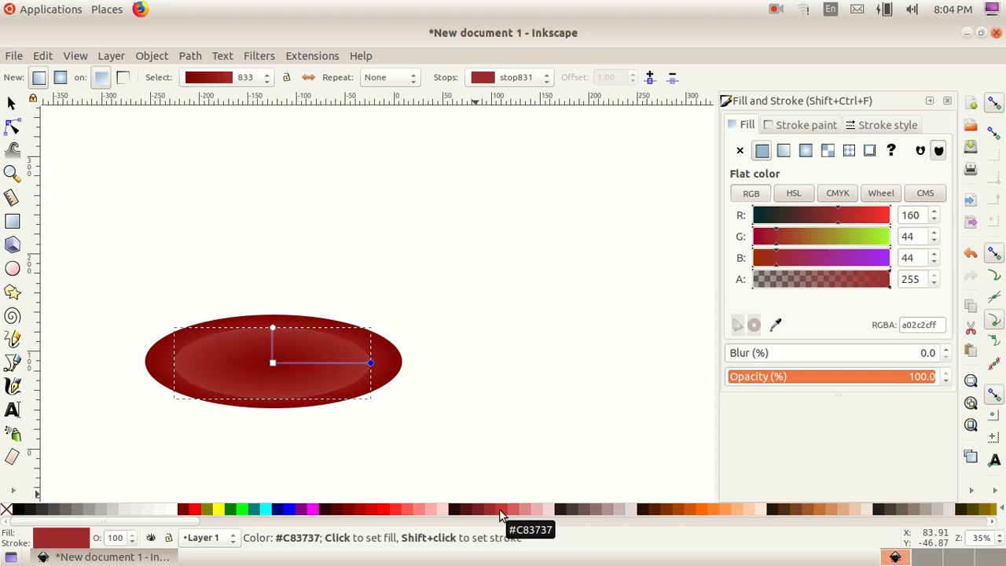
Step: Set the inner ellipse's outer gradient stop to #C83737 and leave the Gradient tool
click(521, 511)
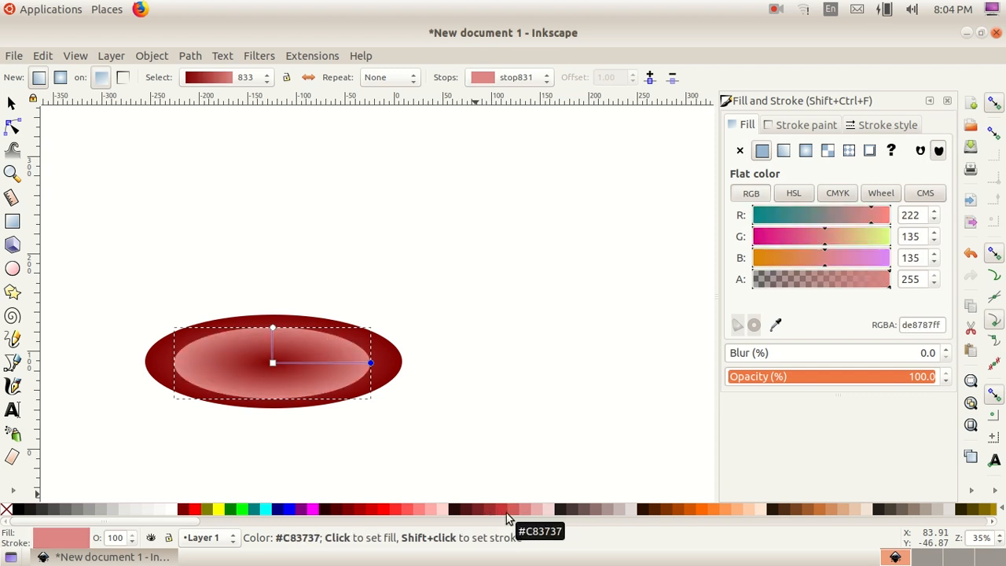
click(506, 512)
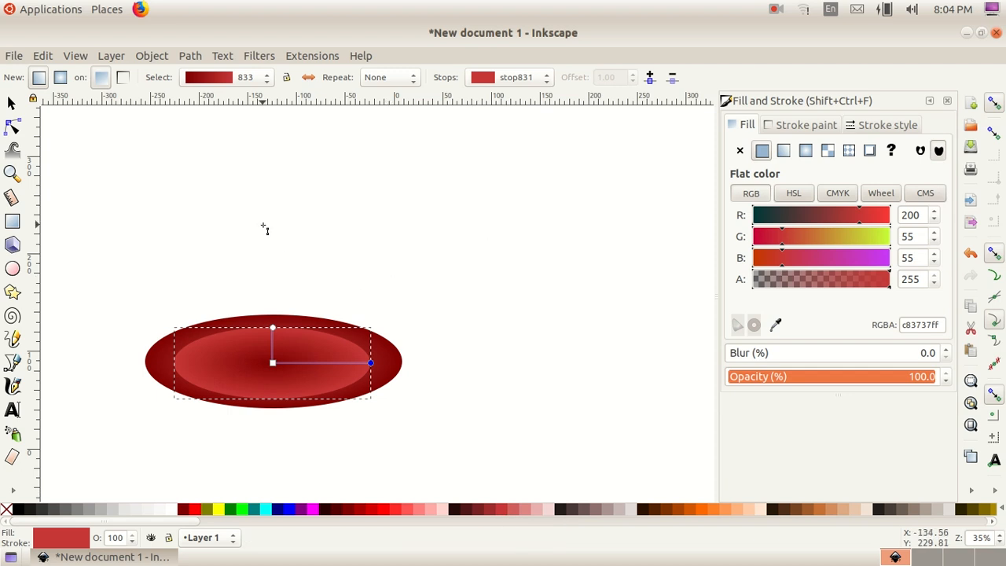
key(Escape)
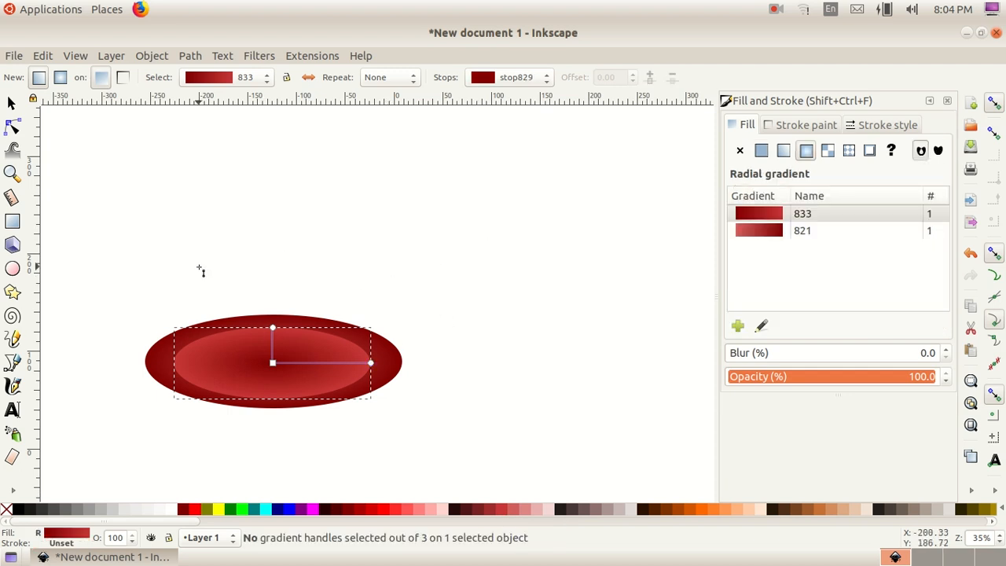
Step: Duplicate the inner ellipse and move the copy above and to the right of the shape
click(12, 103)
click(204, 244)
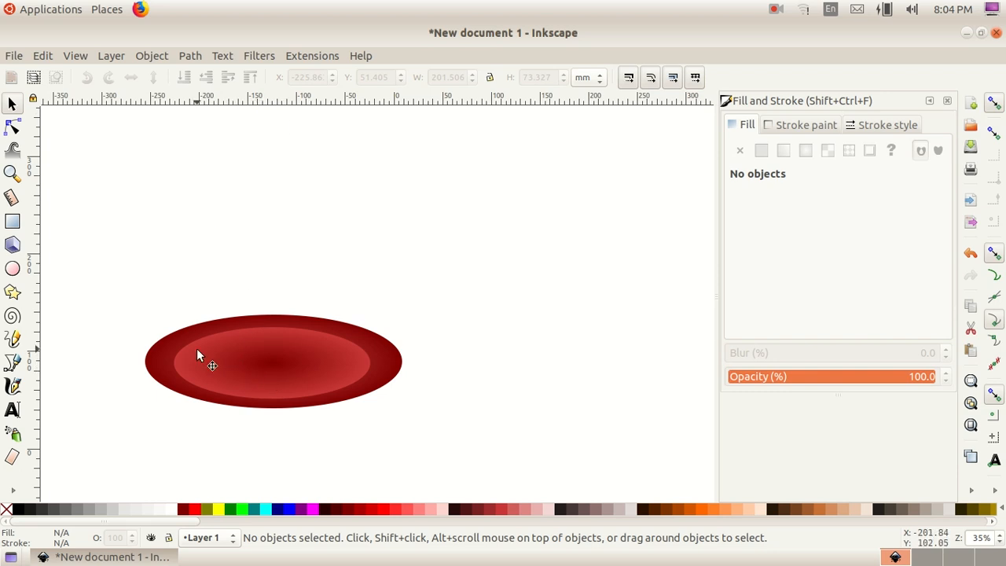
click(236, 363)
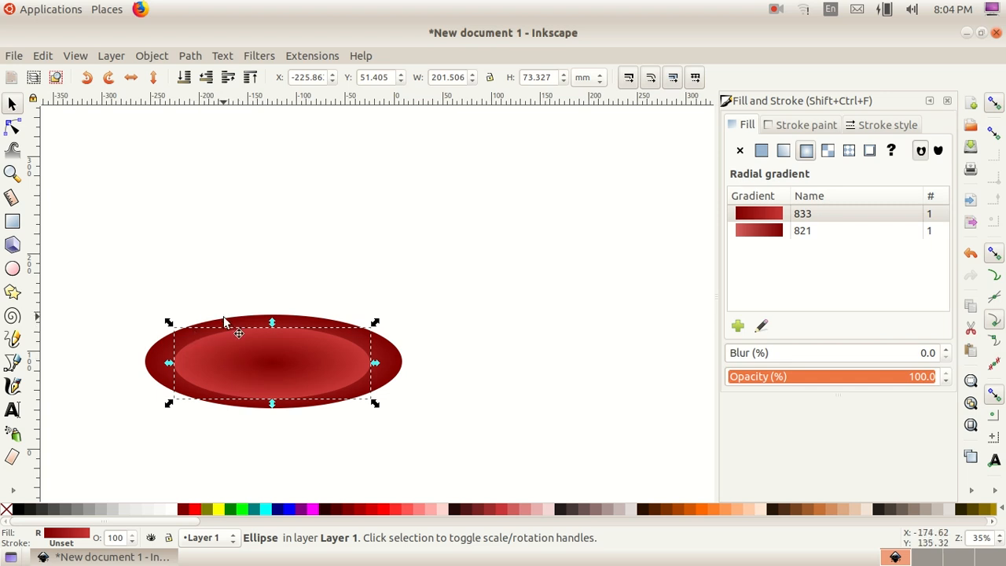
click(44, 56)
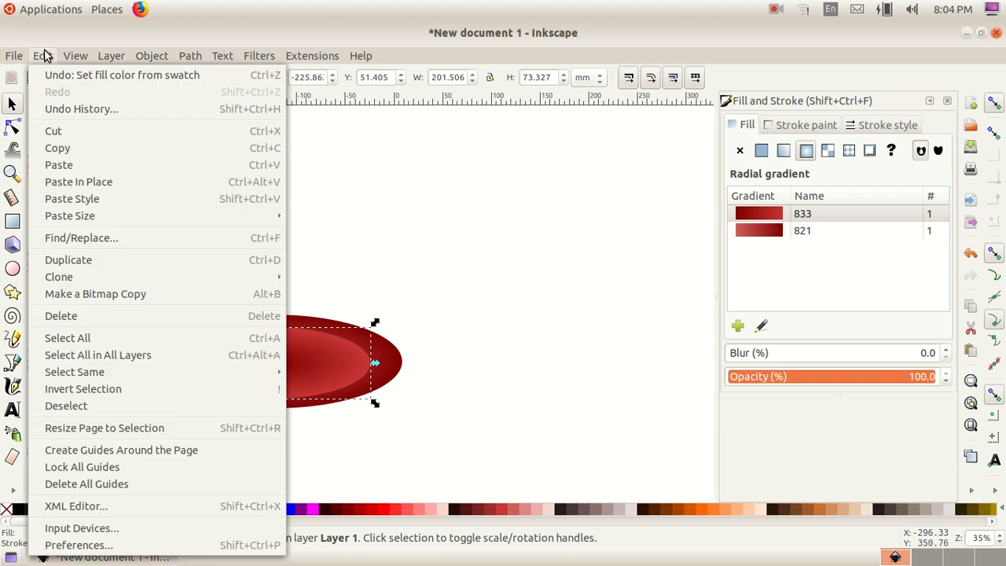
click(124, 263)
drag(236, 366, 403, 182)
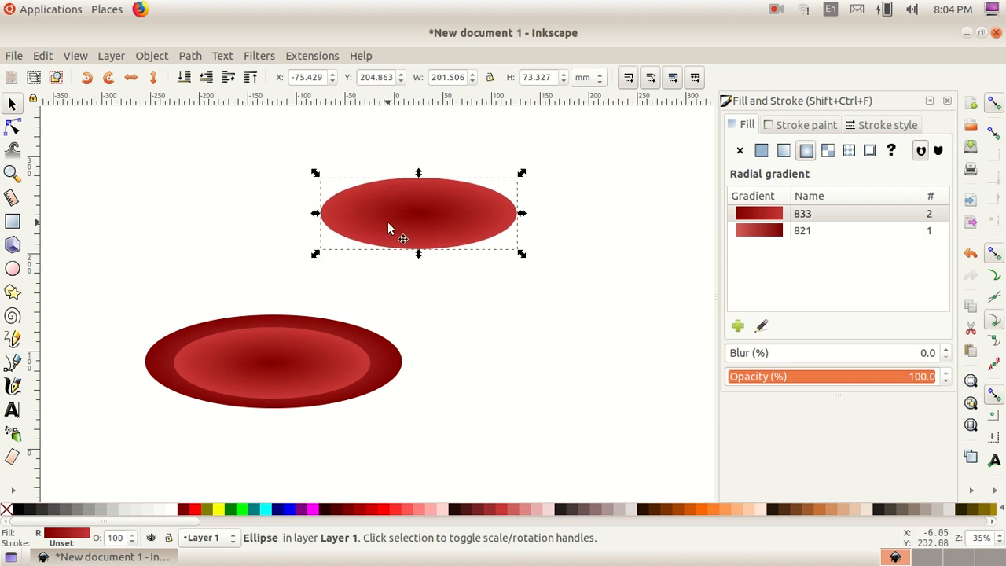
Step: Duplicate the copy again and scale the new one down proportionally to about 160 by 58 mm
key(ctrl+d)
mouse_move(388, 222)
mouse_down()
mouse_move(521, 296)
mouse_move(396, 225)
mouse_up()
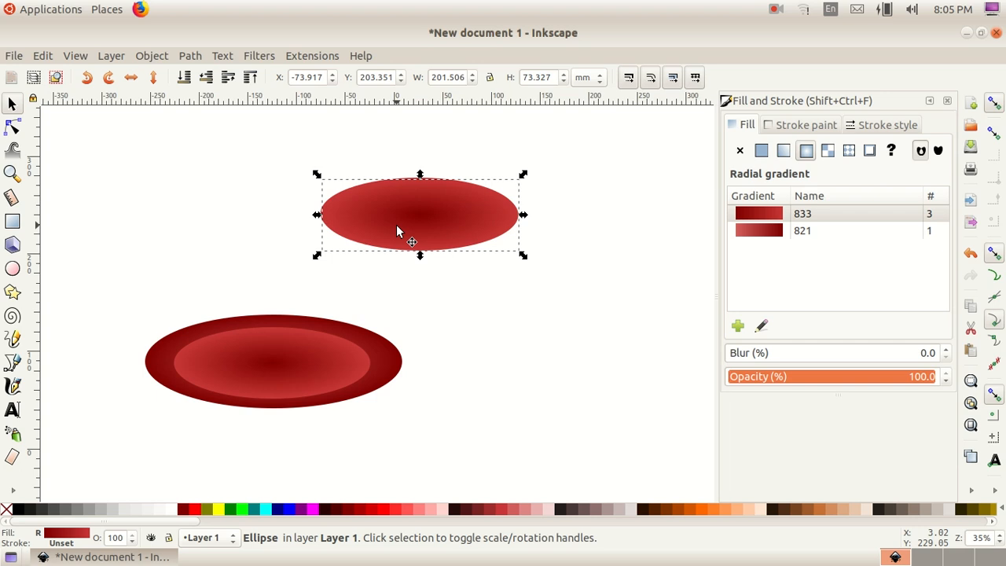
key(ctrl)
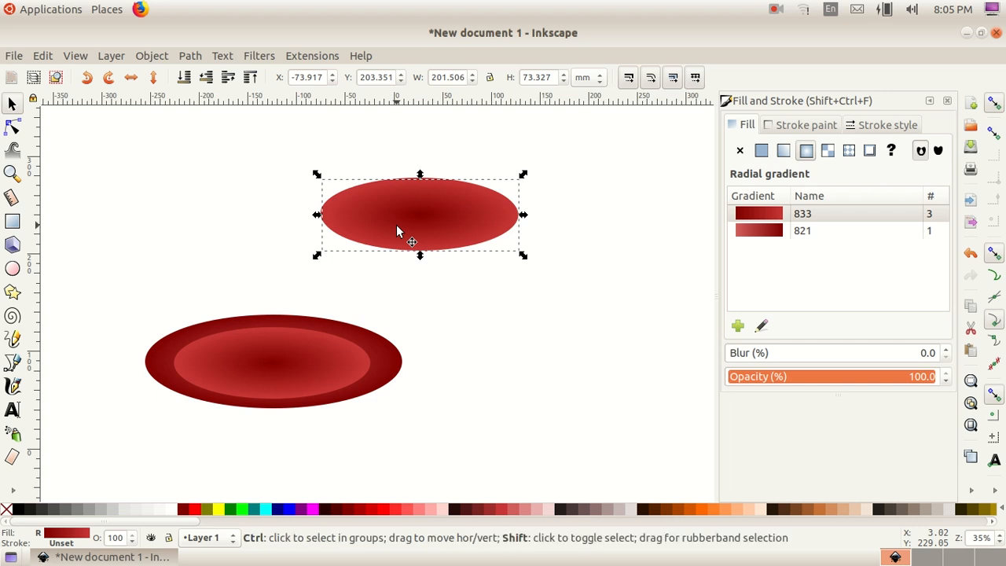
drag(315, 176, 321, 180)
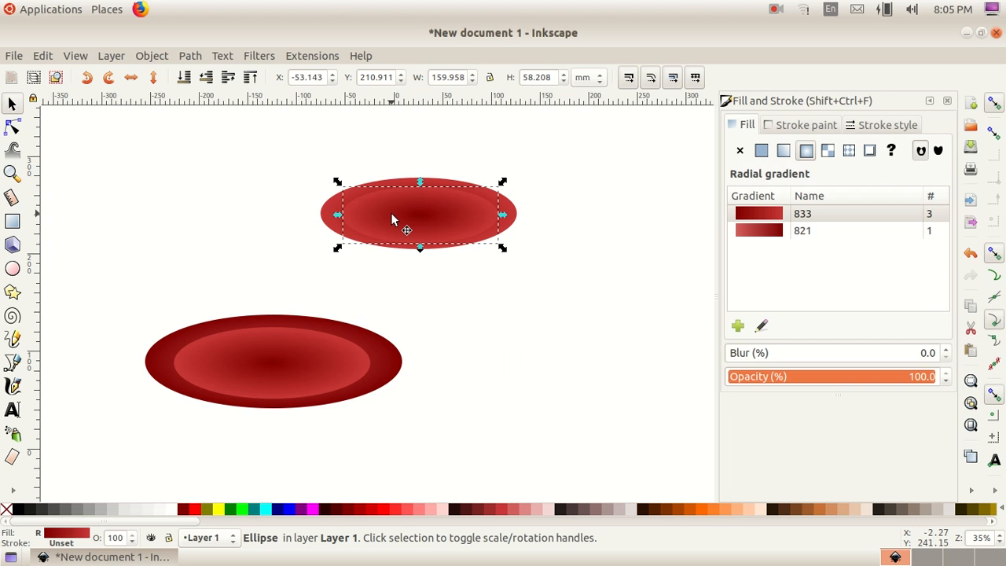
Step: Select both copied ellipses and subtract the smaller from the larger with Path Difference to make a ring
click(475, 305)
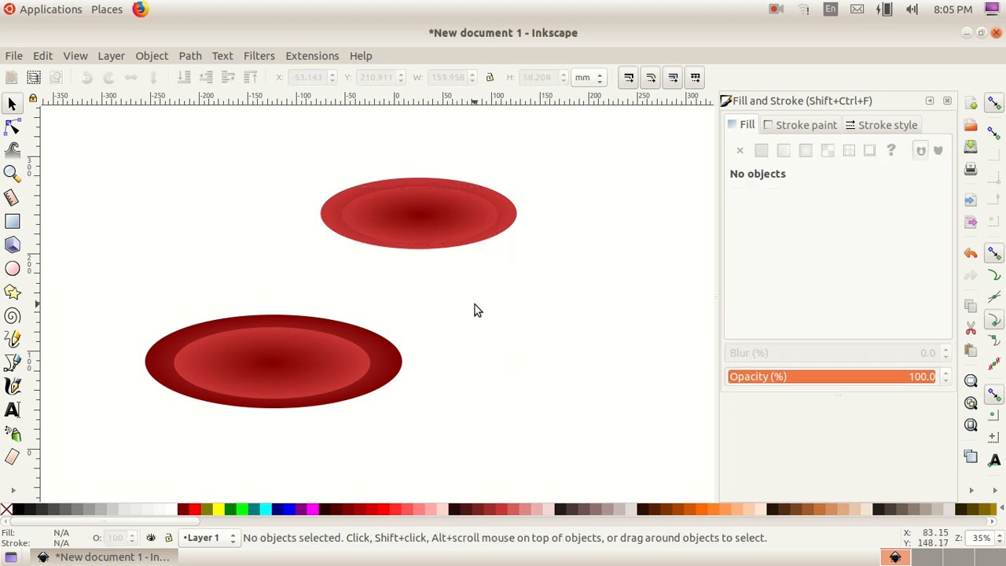
click(458, 218)
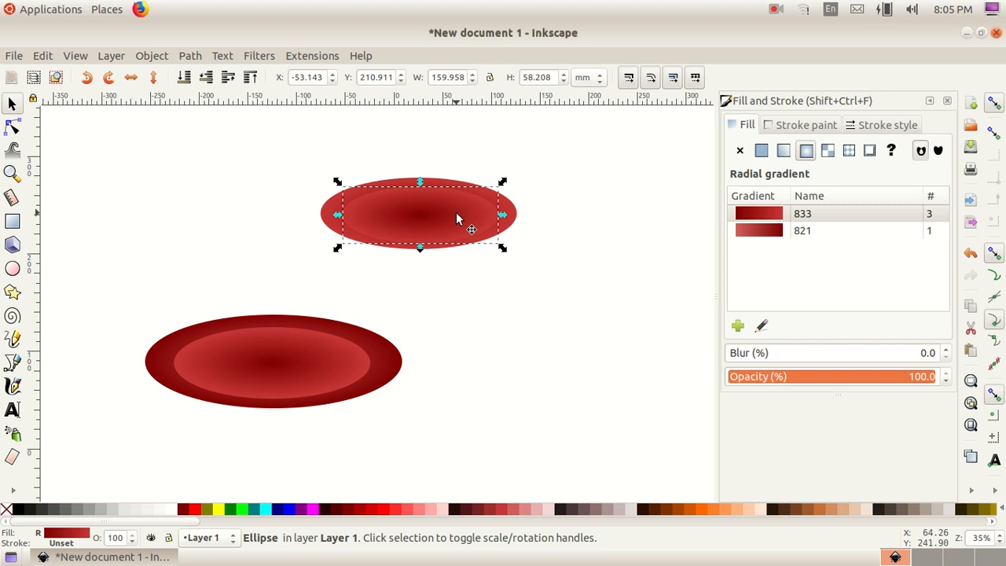
shift+click(334, 210)
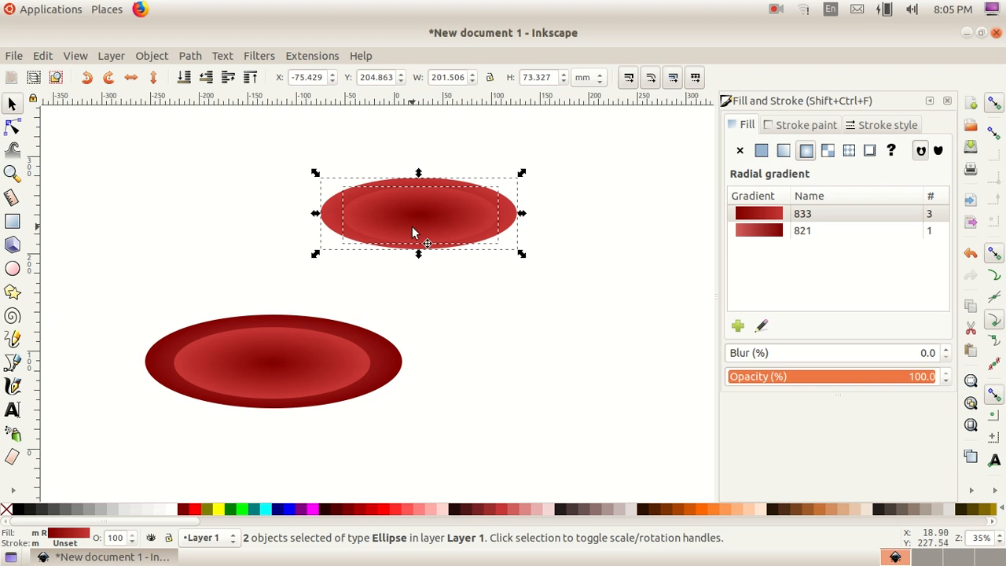
drag(412, 228, 500, 220)
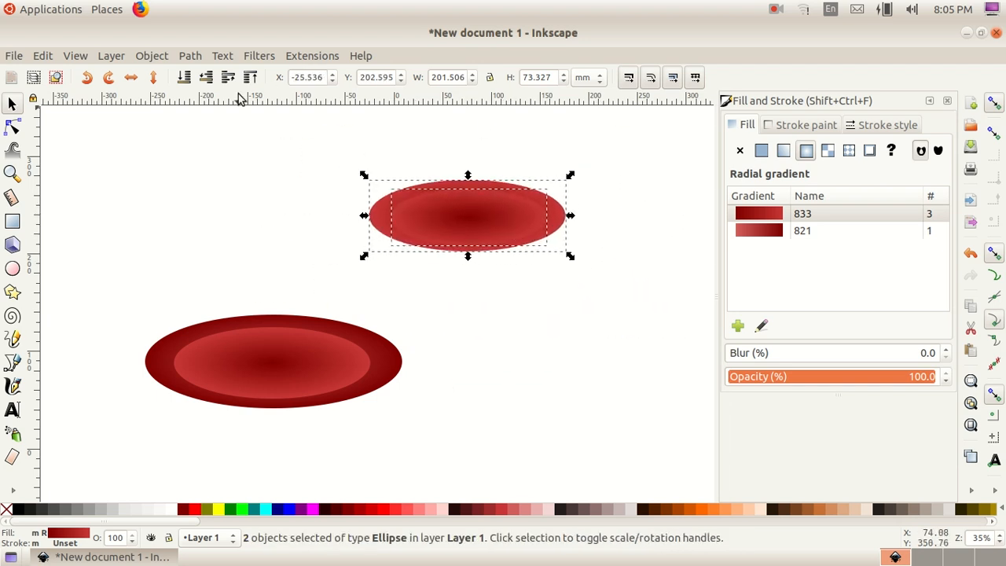
click(190, 56)
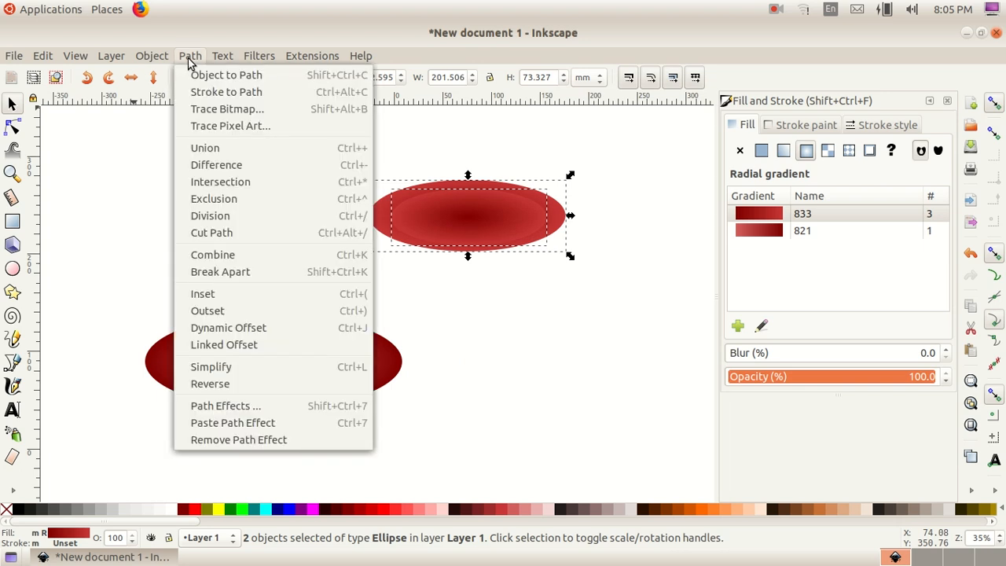
click(224, 173)
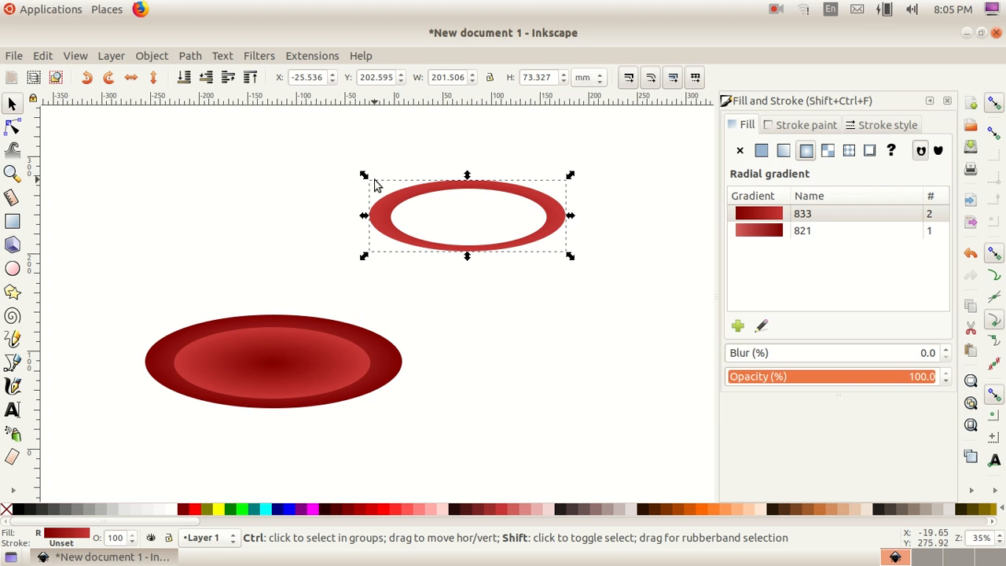
Step: Shrink the ring to about 90 by 38 mm and position it at the centre of the inner ellipse
drag(364, 176, 418, 213)
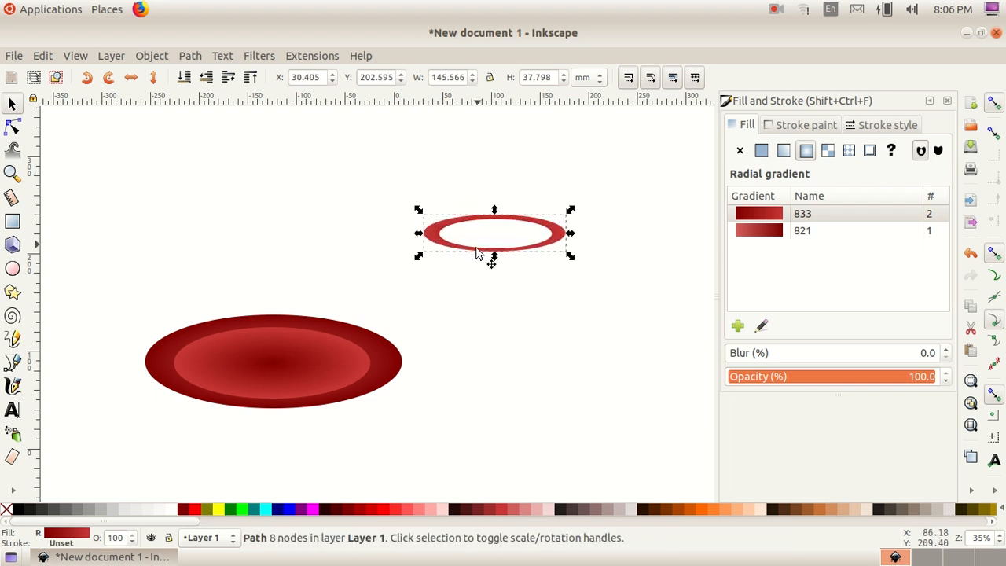
drag(443, 250, 263, 375)
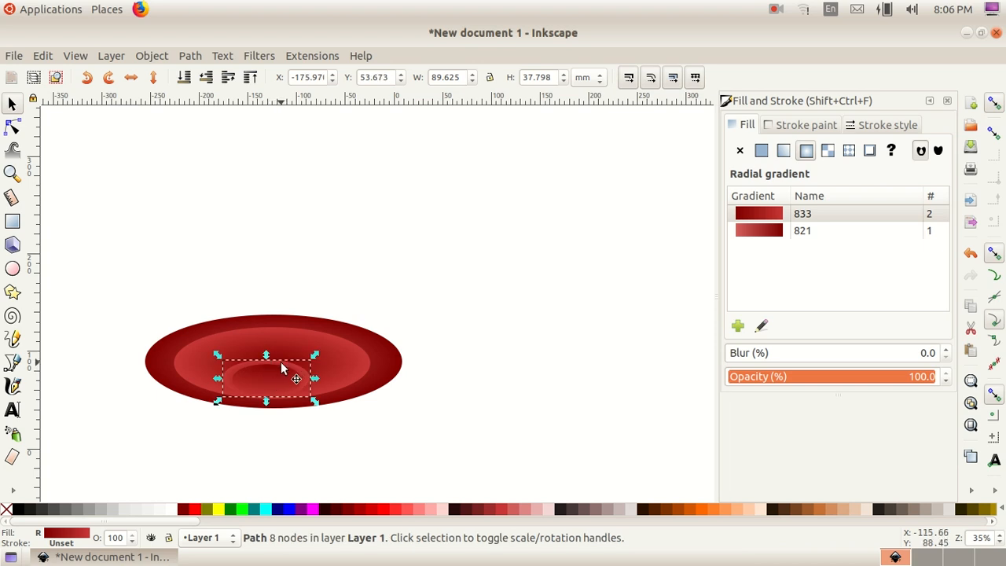
drag(275, 378, 292, 346)
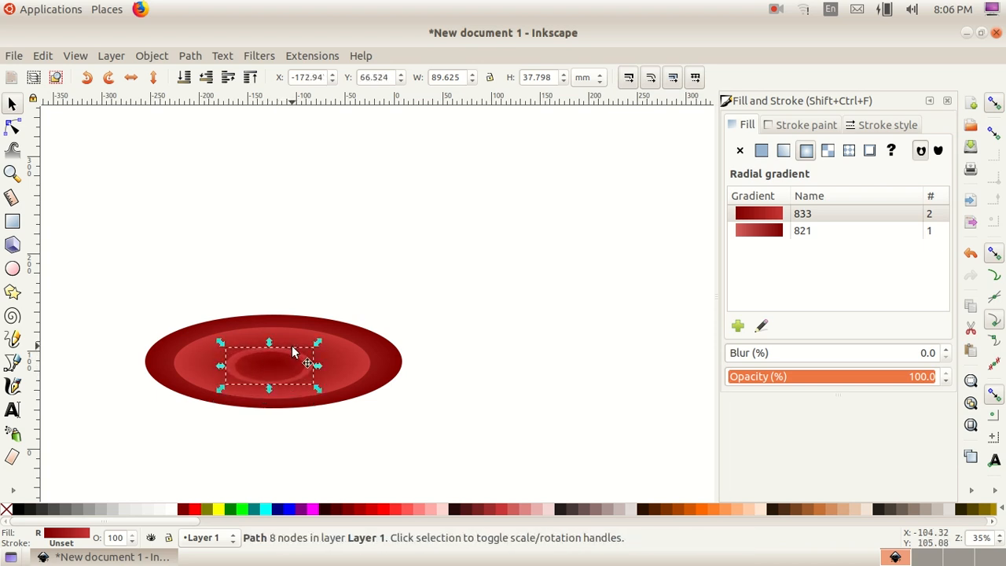
click(292, 346)
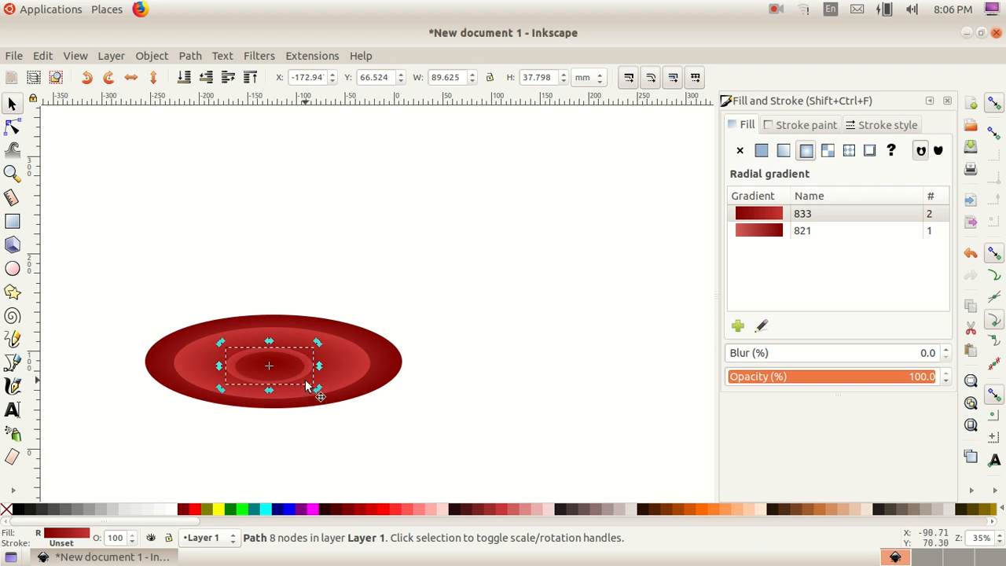
drag(298, 364, 298, 358)
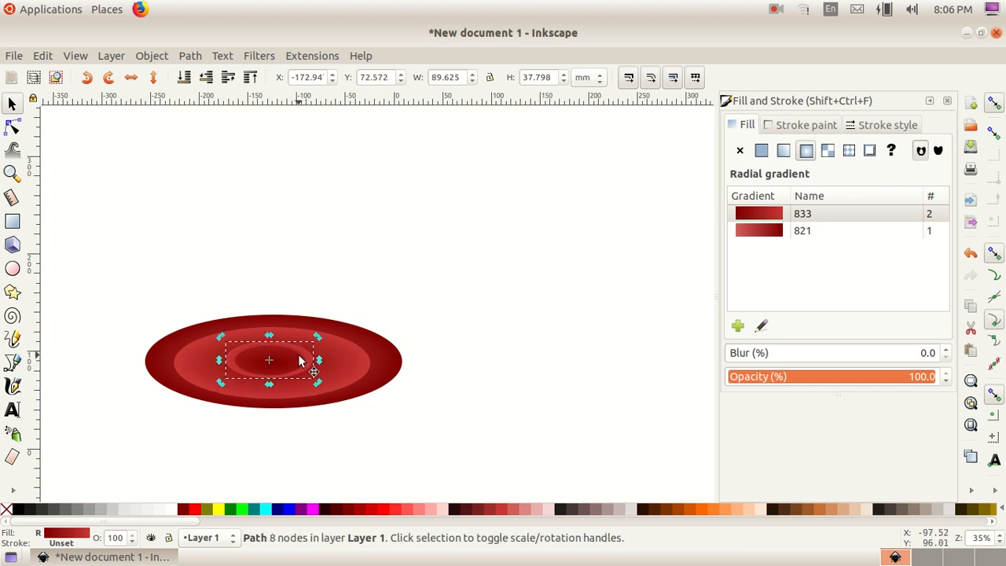
click(321, 289)
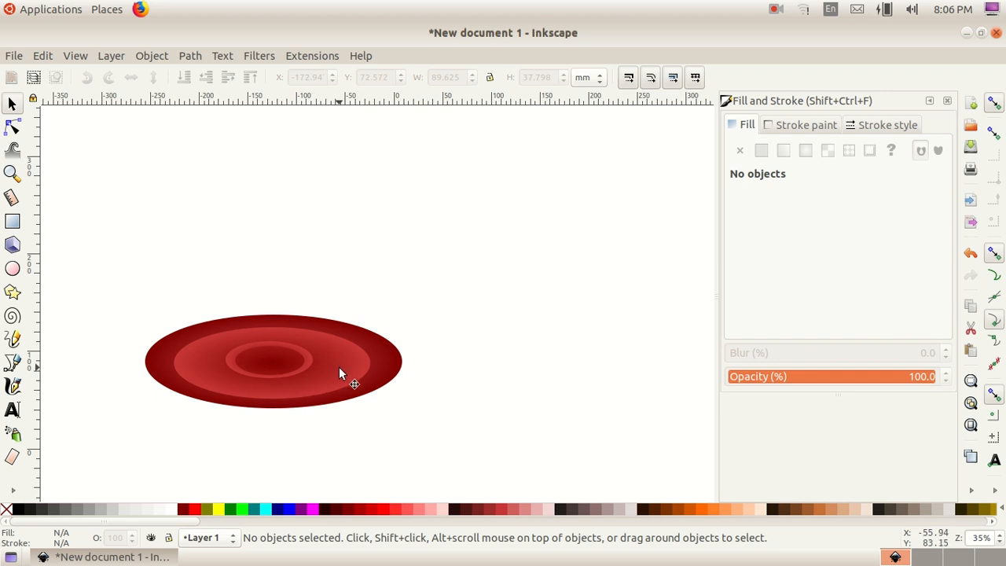
Step: Duplicate the outer ellipse and move the copy down and to the right
click(385, 364)
key(ctrl)
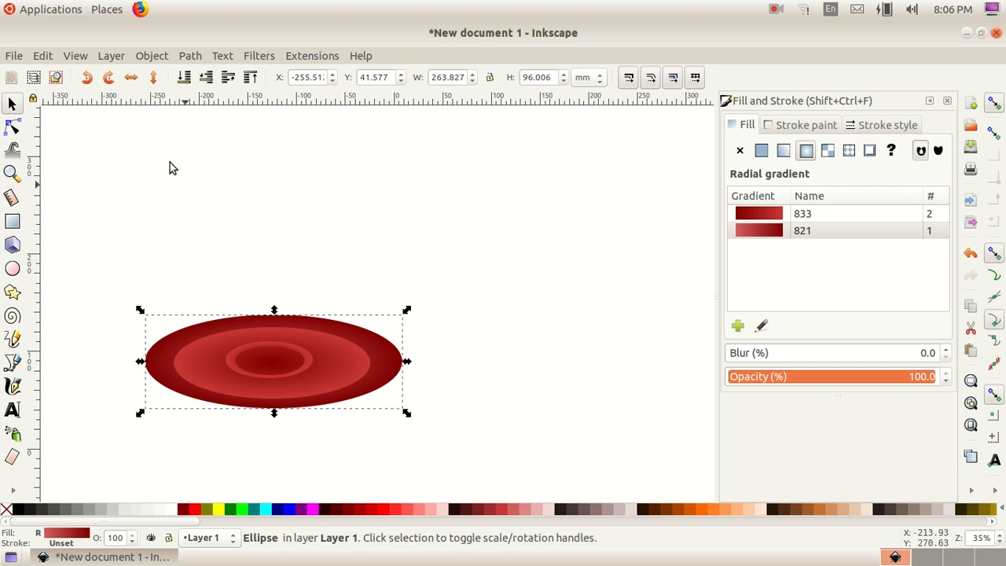
click(49, 59)
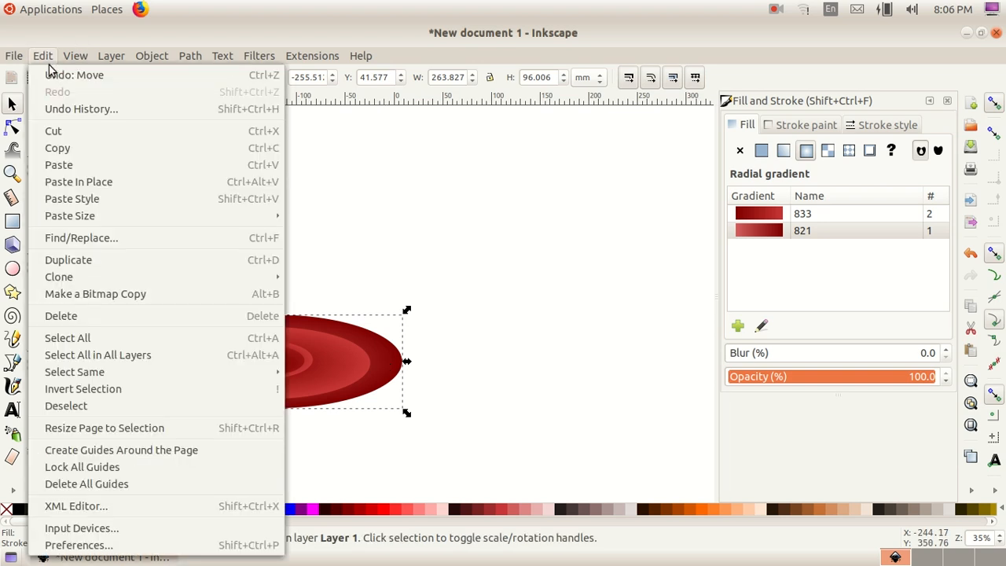
click(86, 258)
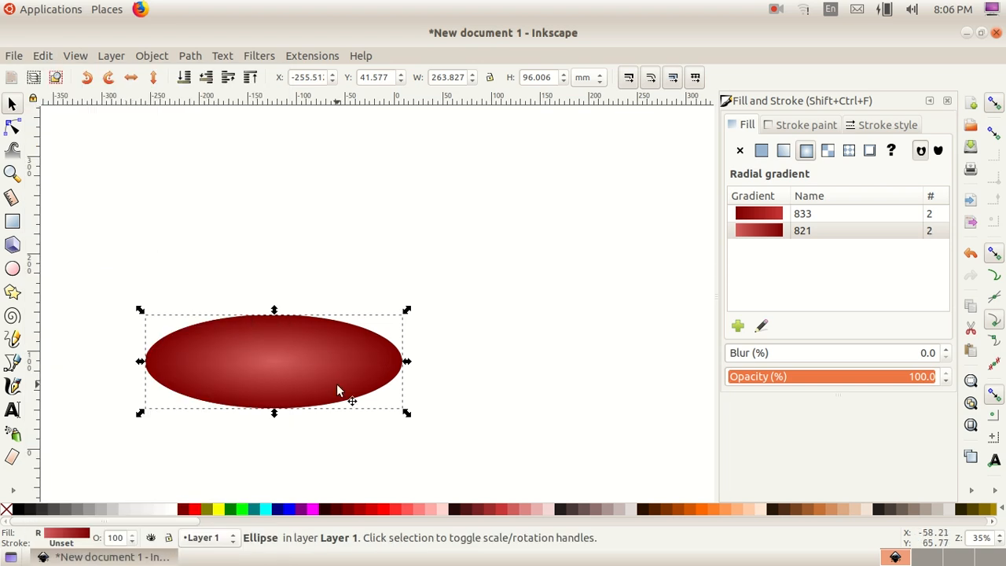
drag(293, 343, 500, 412)
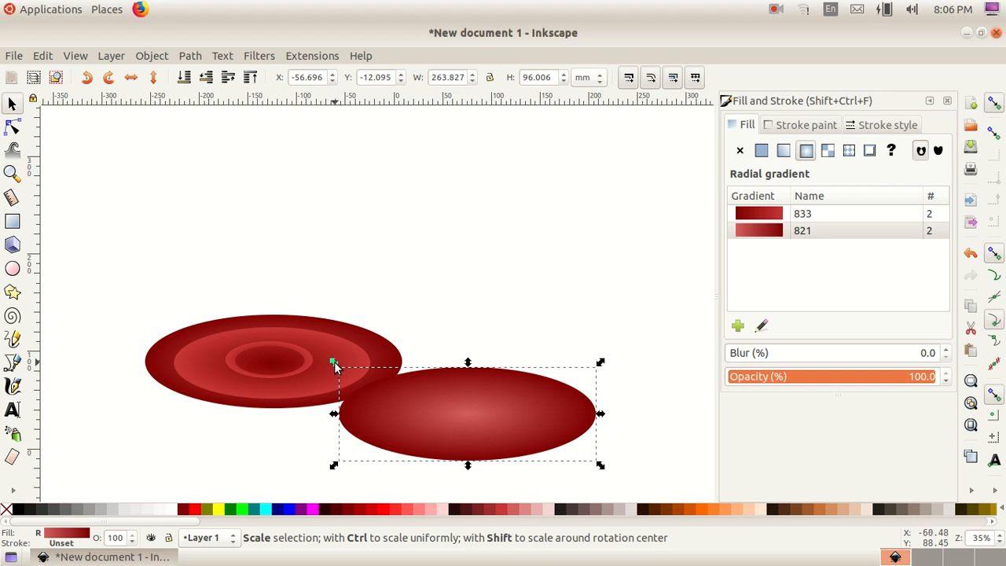
Step: Scale the copy down to about 113 by 37 mm and place it under the shape's lower edge
drag(334, 363, 485, 425)
drag(563, 456, 285, 406)
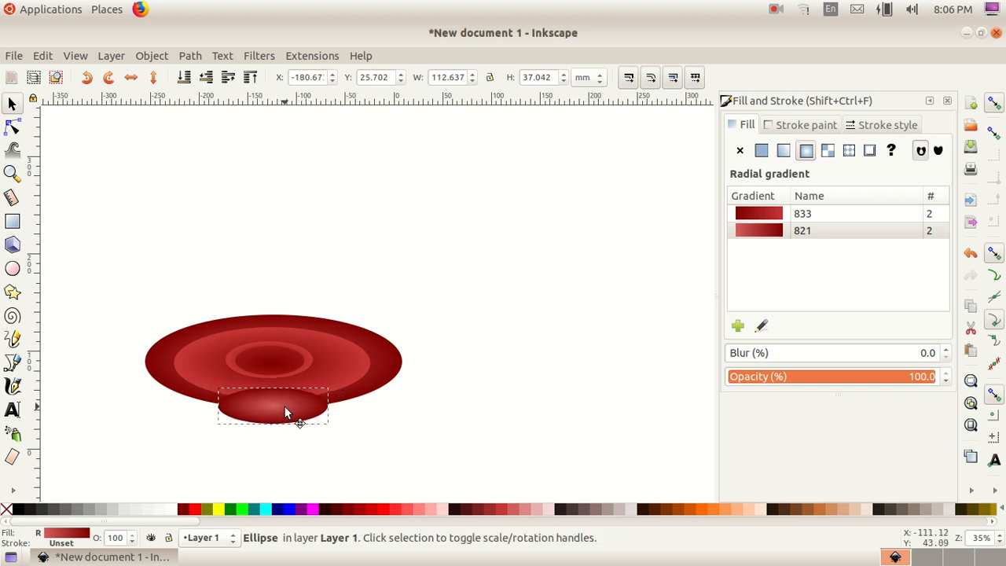
key(Escape)
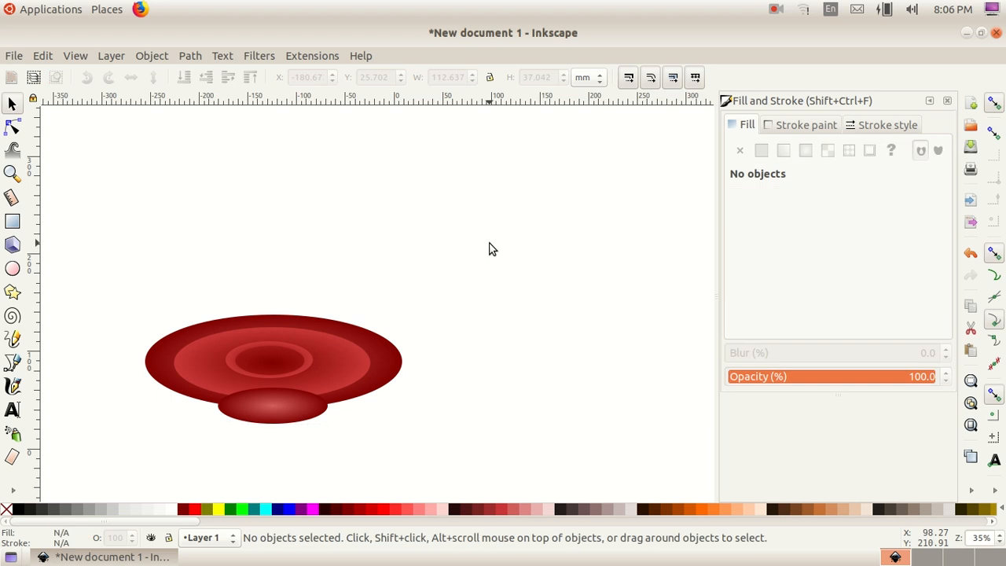
Step: Lower the small bottom ellipse two levels so it sits behind the main shape
click(268, 397)
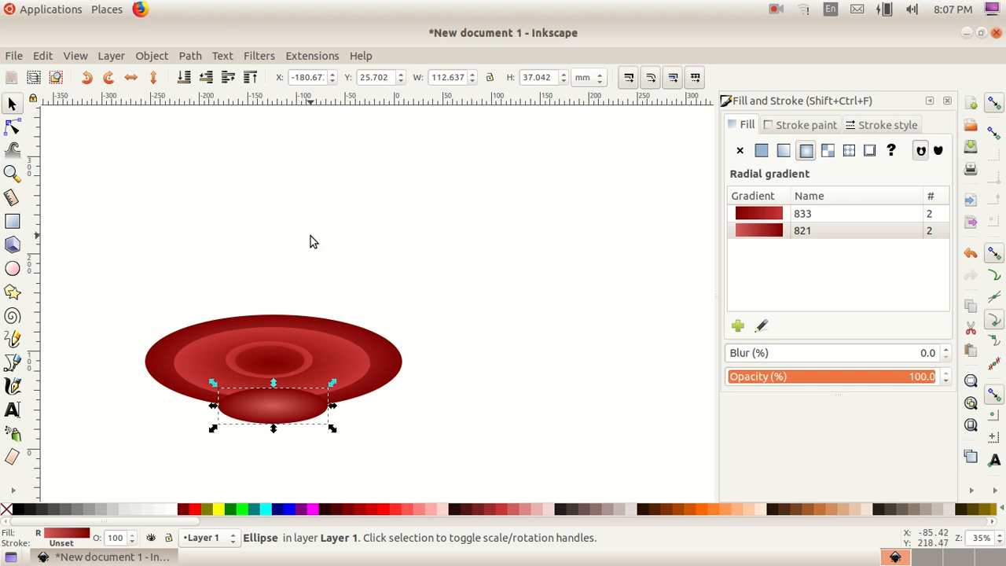
click(152, 56)
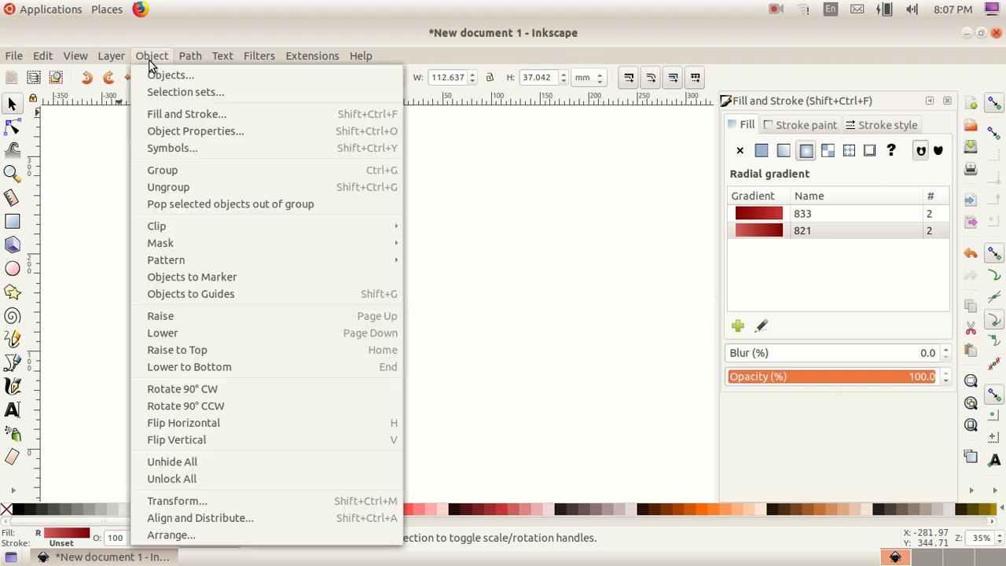
click(193, 333)
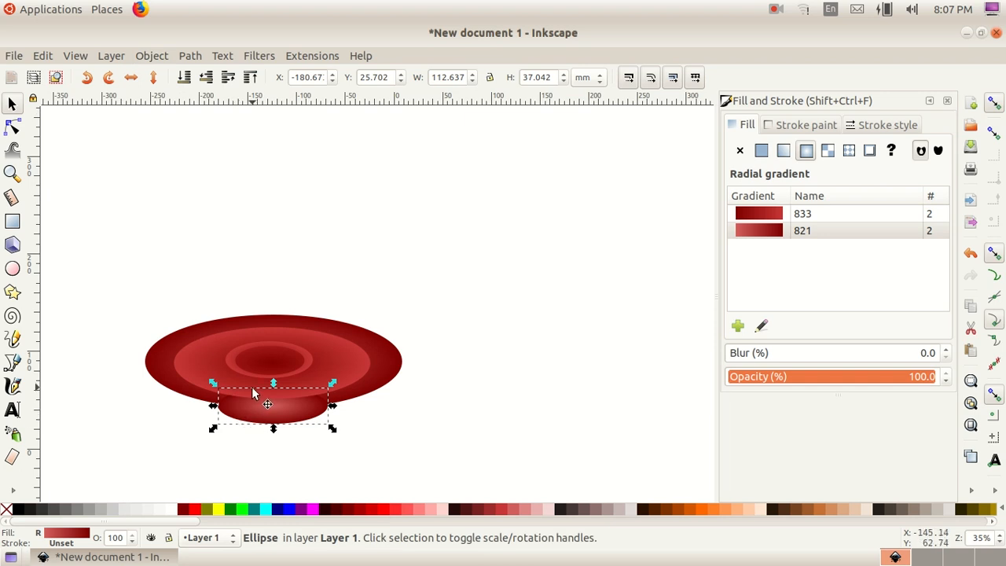
click(151, 56)
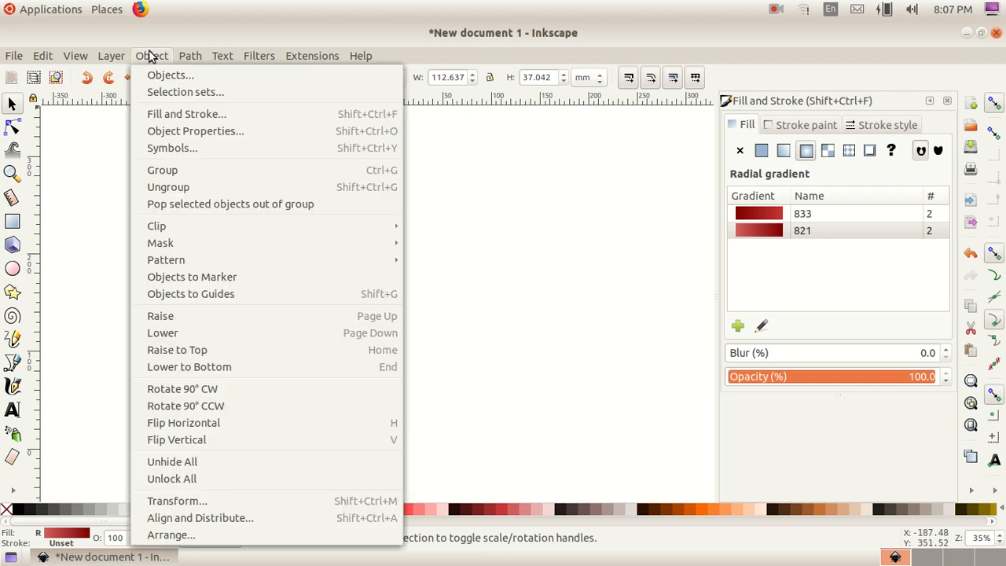
click(175, 329)
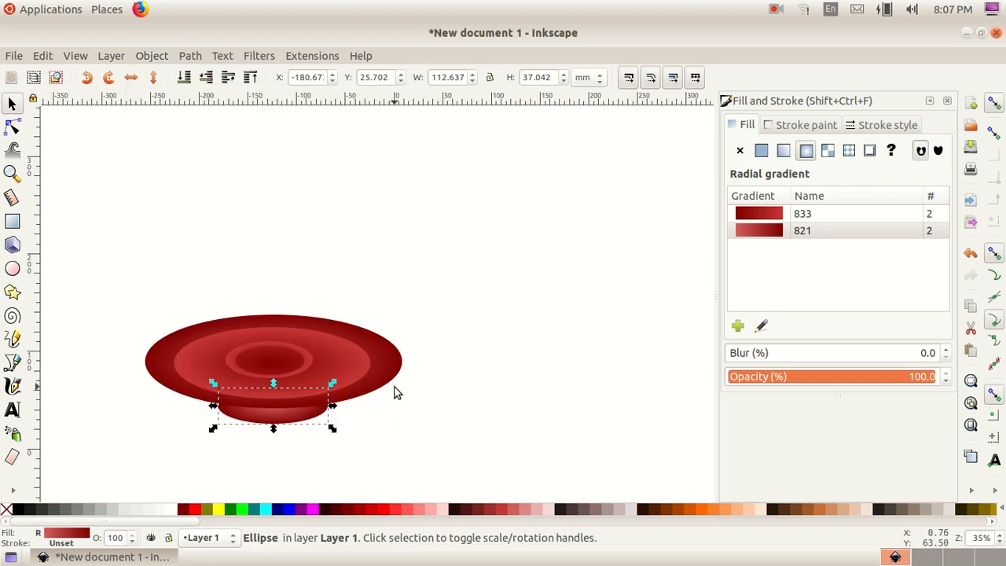
click(483, 383)
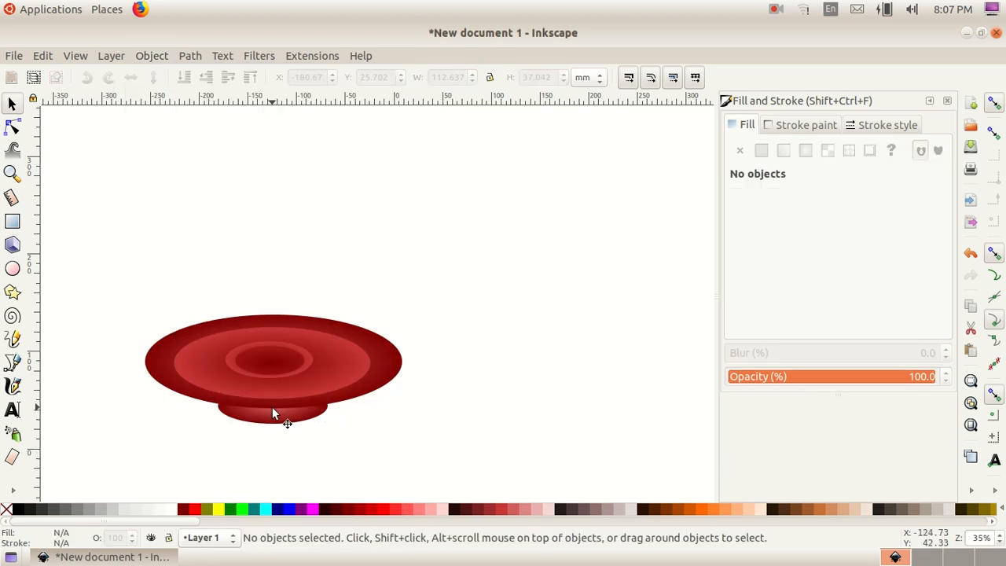
Step: Nudge the small bottom ellipse slightly upward so it sits snugly beneath the main shape
drag(268, 417, 267, 410)
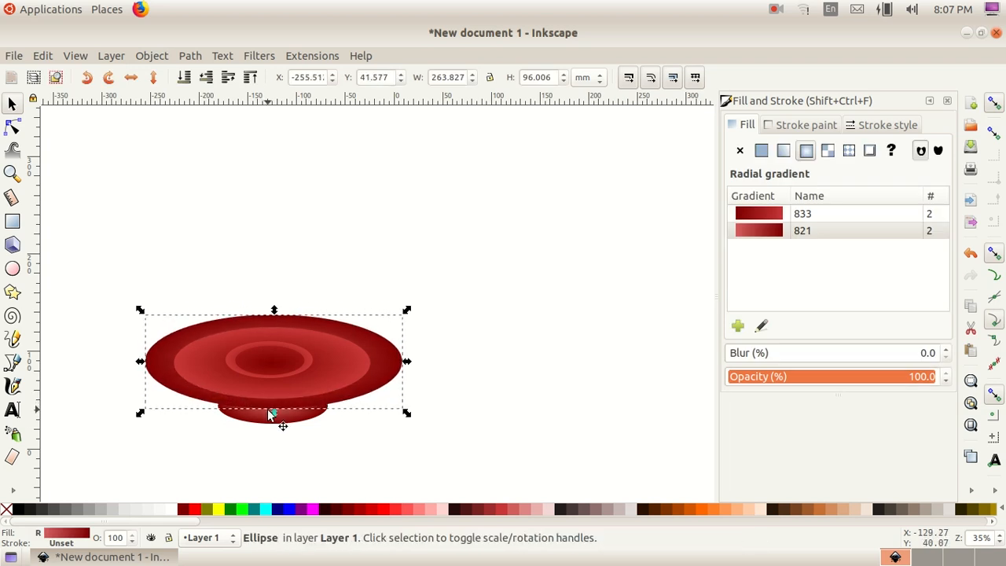
click(316, 245)
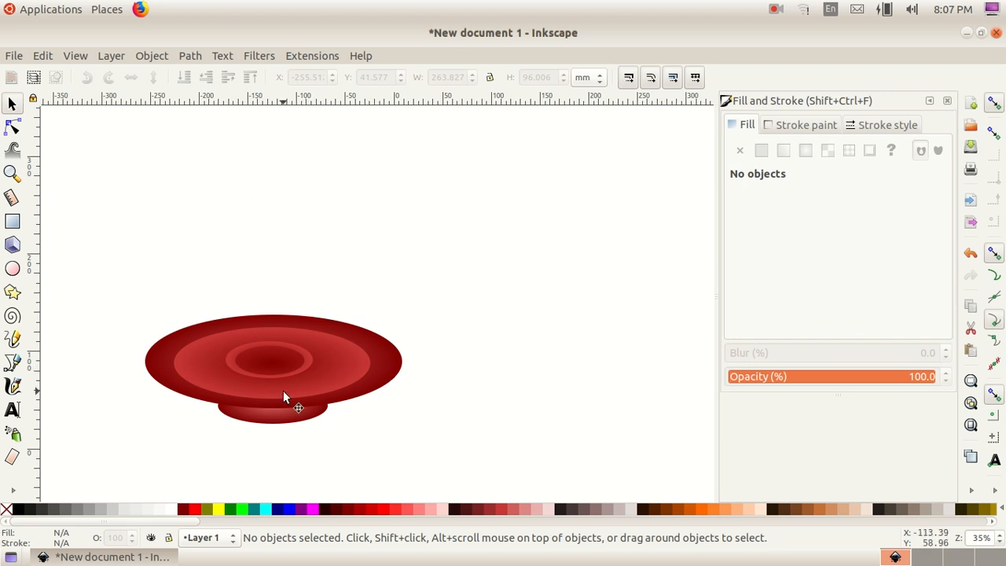
mouse_move(233, 423)
mouse_down()
mouse_move(234, 443)
mouse_move(234, 422)
mouse_up()
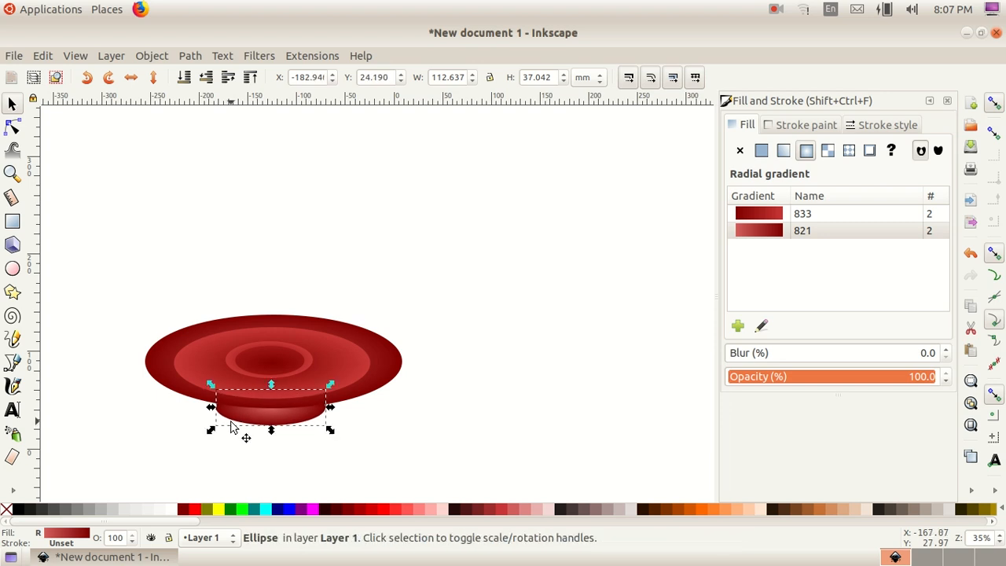
click(361, 236)
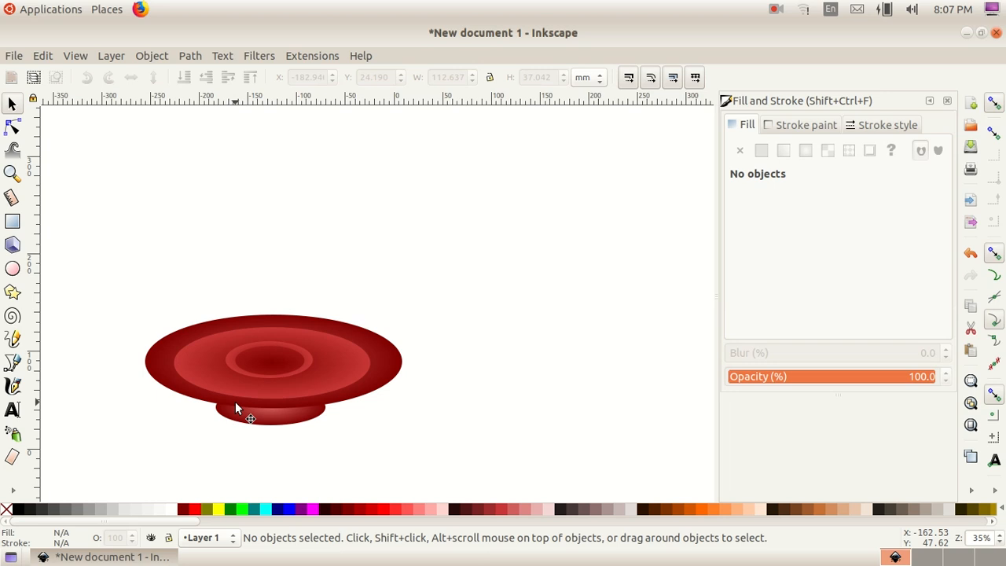
Step: Select all four disc objects and group them together
mouse_move(101, 294)
mouse_down()
mouse_move(337, 422)
mouse_move(440, 455)
mouse_up()
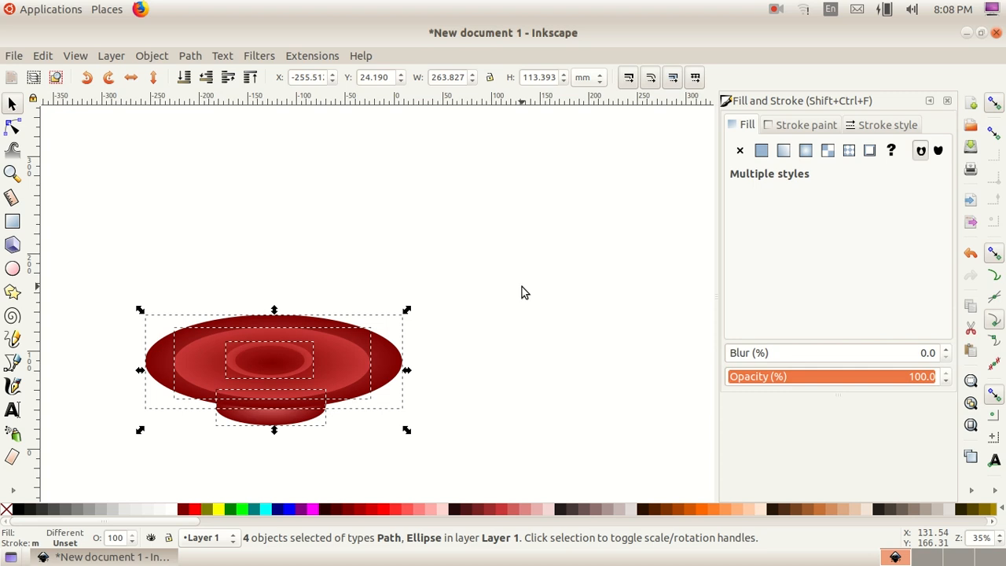
click(152, 56)
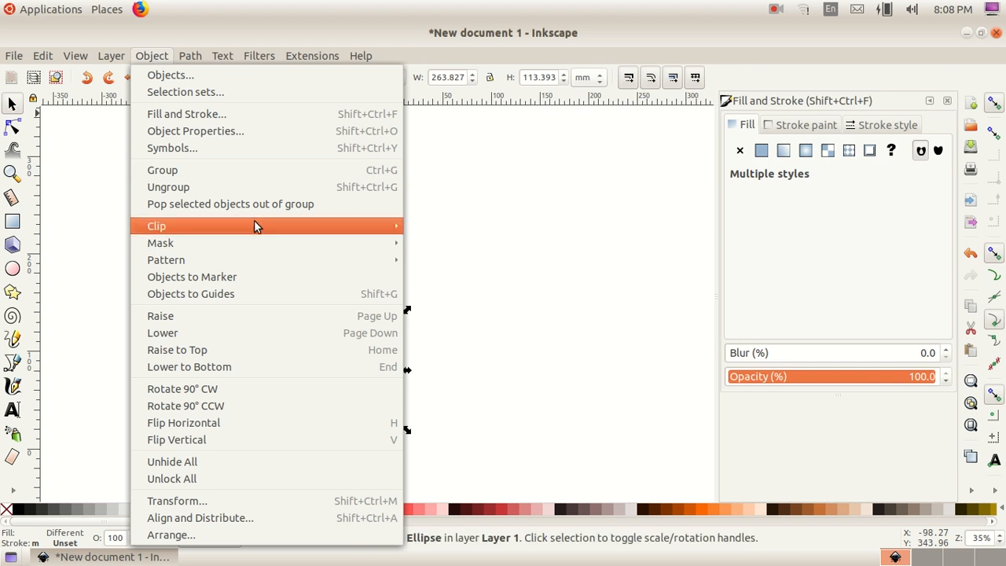
click(234, 171)
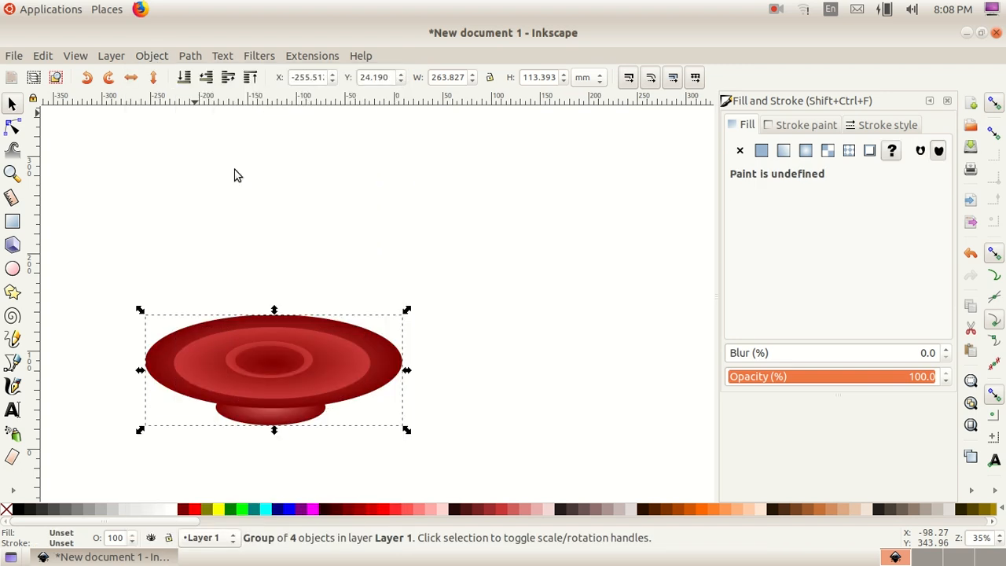
Step: Move the grouped disc toward the left side of the canvas
drag(265, 352, 326, 292)
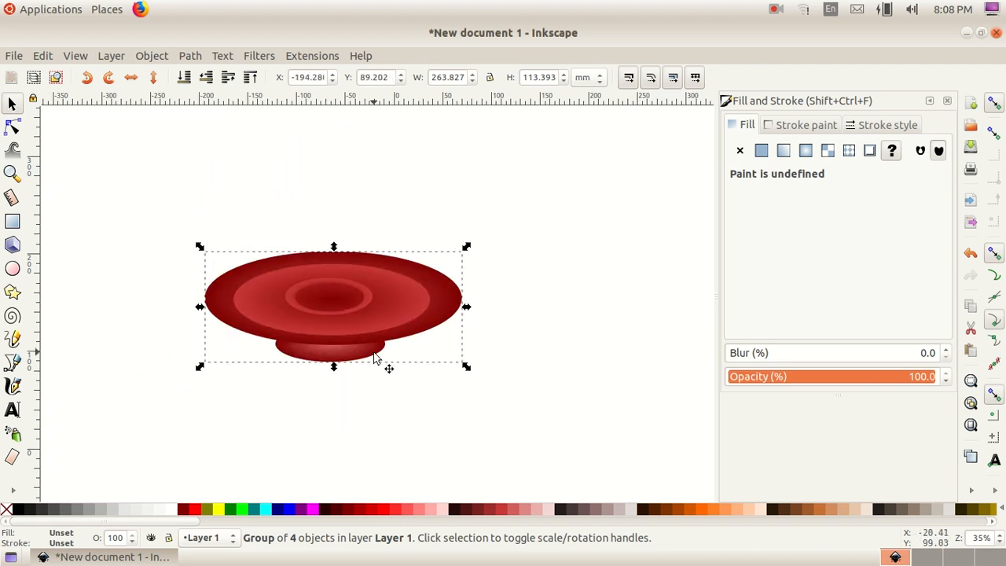
drag(378, 315, 288, 353)
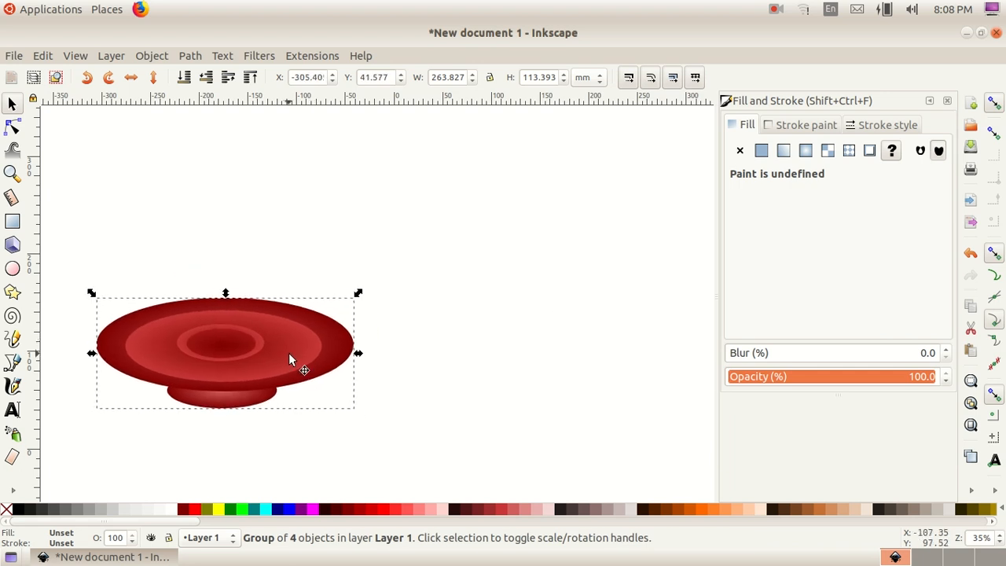
click(461, 209)
Step: Scale the grouped disc down proportionally to about 243 by 103 mm
click(318, 319)
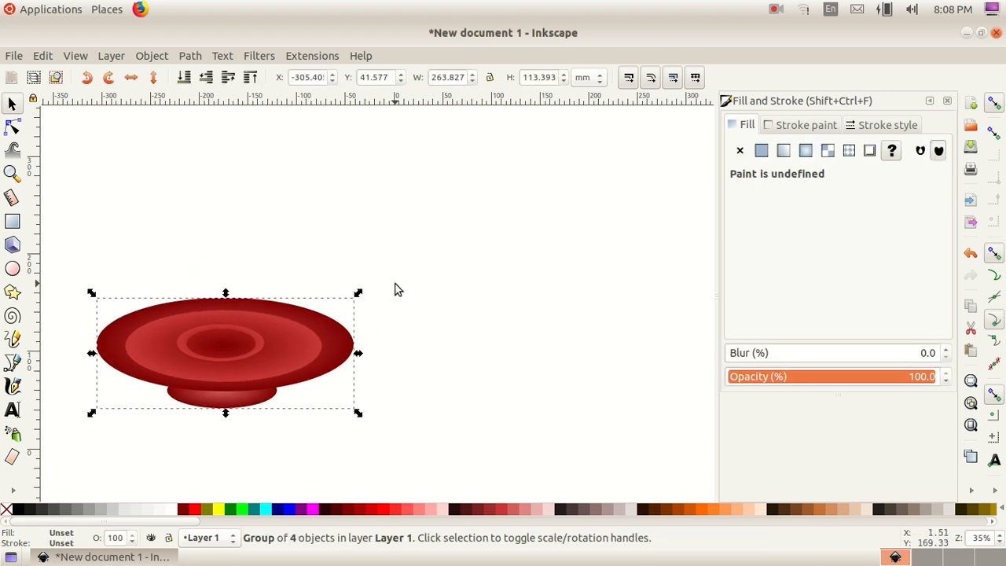
drag(355, 294, 339, 308)
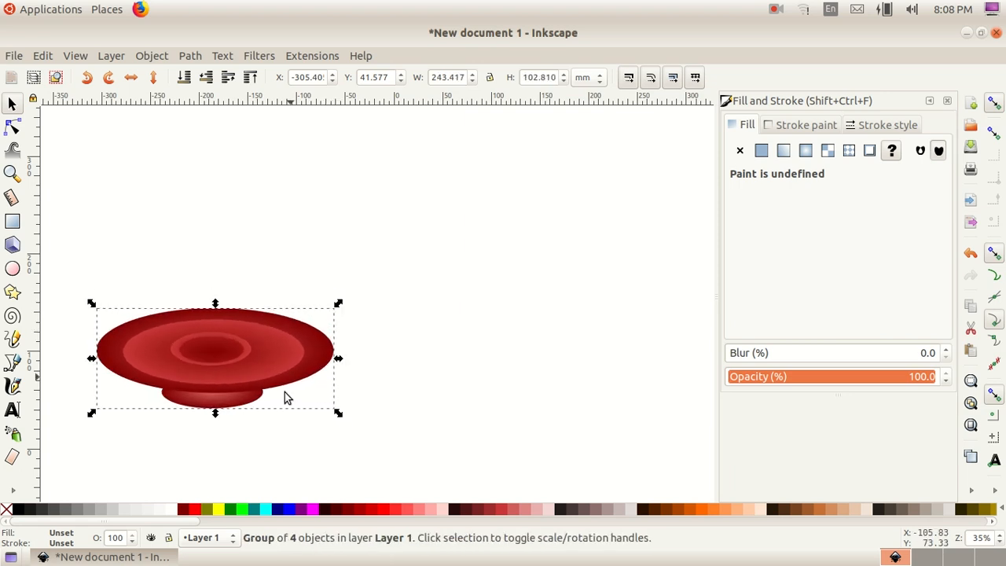
click(241, 449)
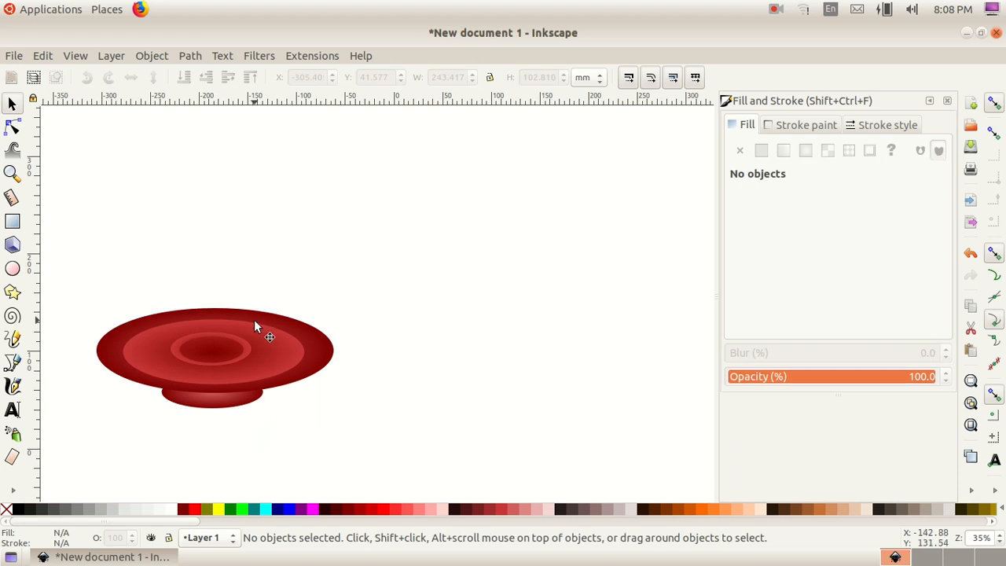